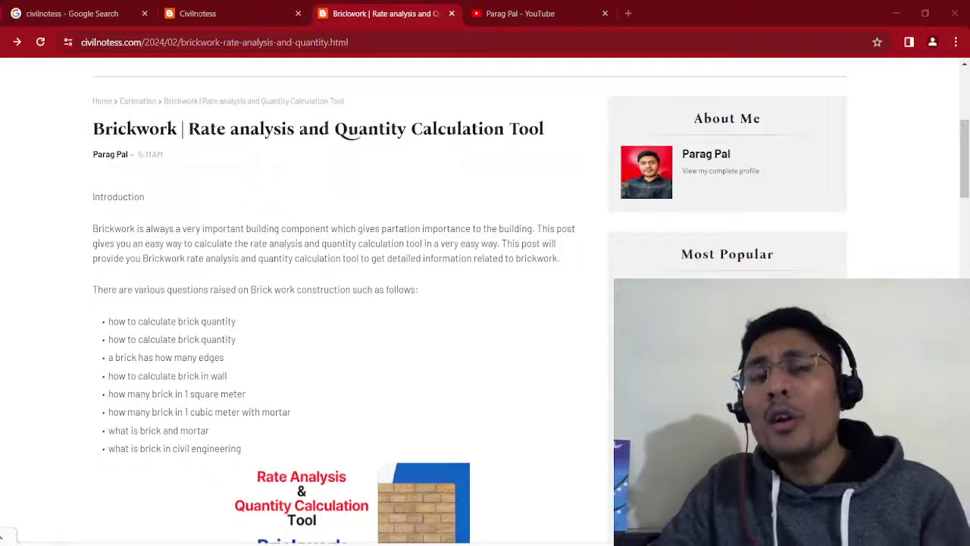
- Scroll down to the brick quantity table with the default 1:4 mix and 0.3×1×1 m wall
{"action": "scroll", "coordinate": [2, 535], "scroll_direction": "down", "scroll_amount": 1}
{"action": "scroll", "coordinate": [2, 535], "scroll_direction": "down", "scroll_amount": 3}
{"action": "scroll", "coordinate": [2, 534], "scroll_direction": "down", "scroll_amount": 2}
{"action": "scroll", "coordinate": [2, 535], "scroll_direction": "down", "scroll_amount": 2}
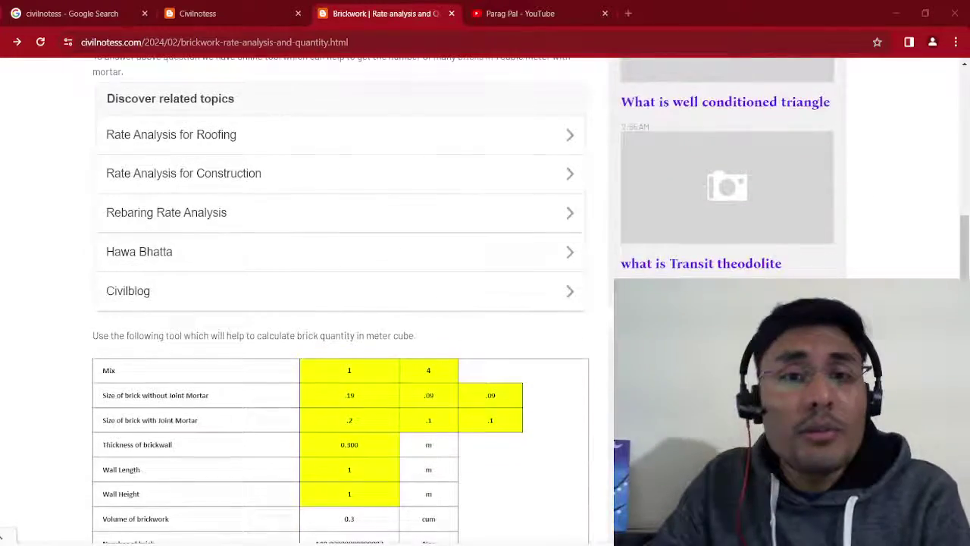
{"action": "scroll", "coordinate": [1, 535], "scroll_direction": "down", "scroll_amount": 2}
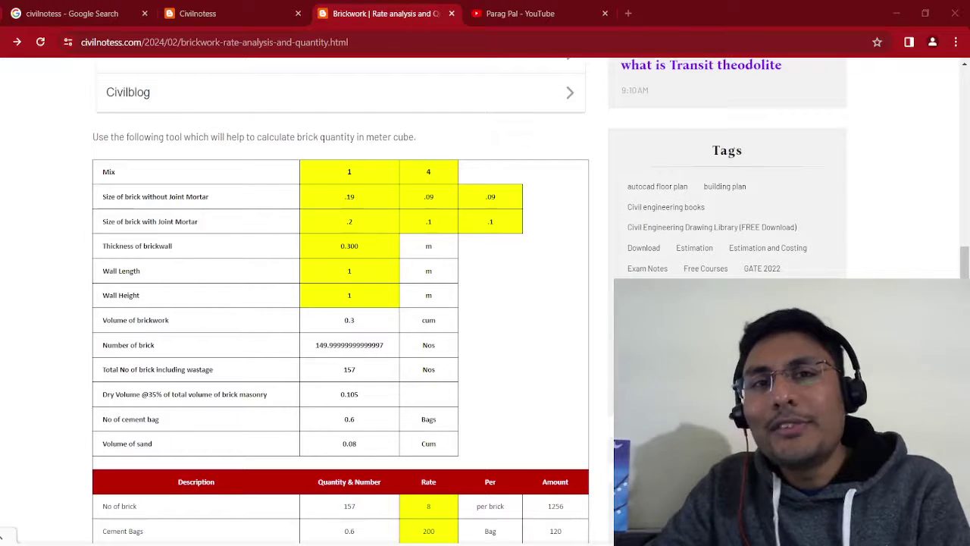
{"action": "key", "text": "ctrl+Tab"}
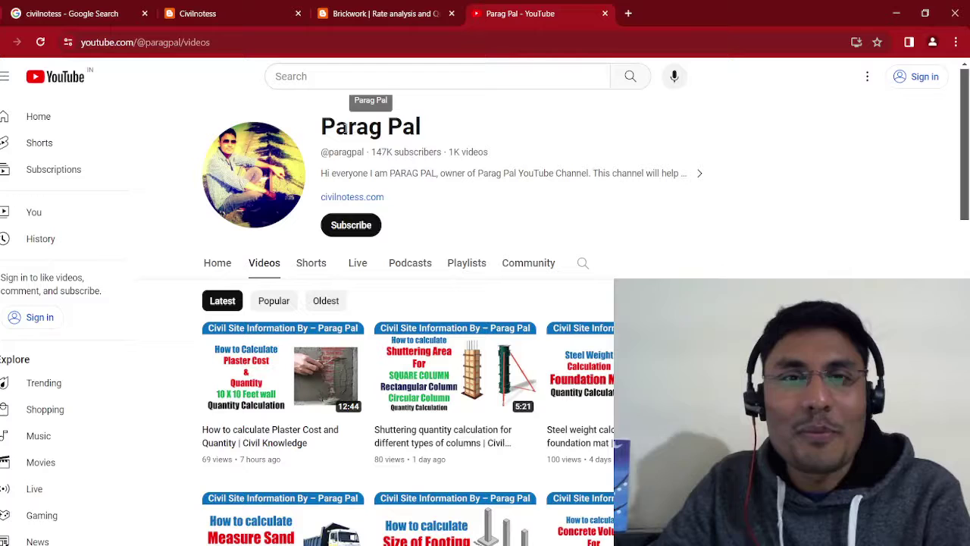
{"action": "left_click", "coordinate": [235, 23]}
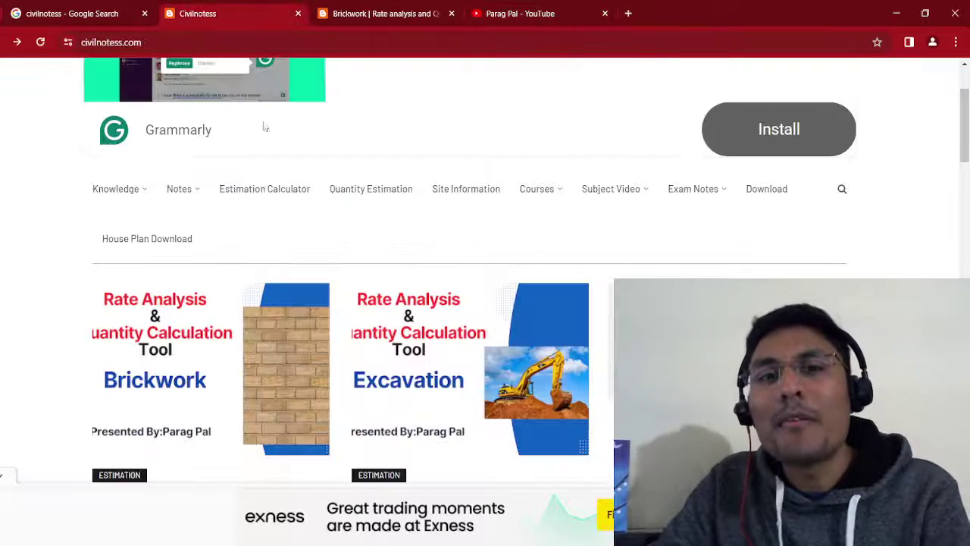
{"action": "scroll", "coordinate": [489, 97], "scroll_direction": "up", "scroll_amount": 2}
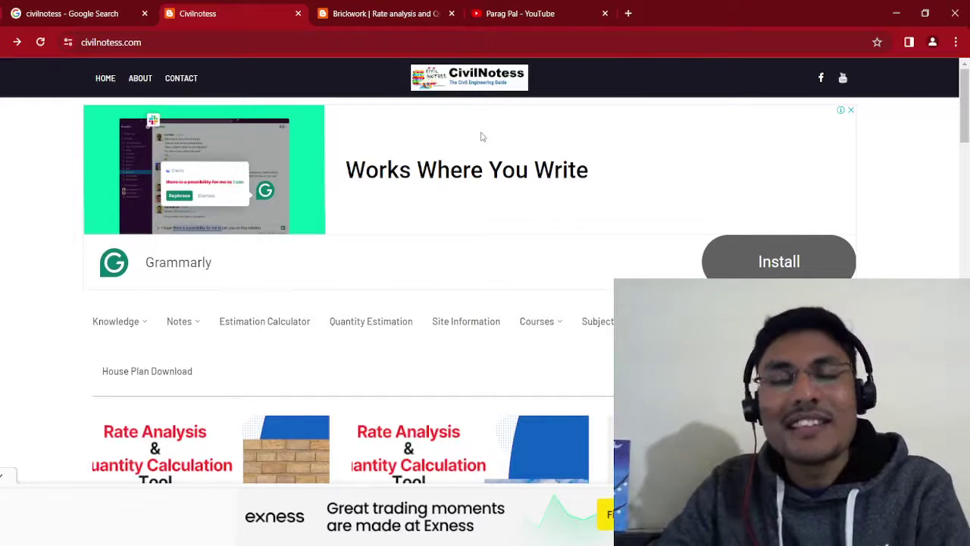
{"action": "left_click", "coordinate": [416, 10]}
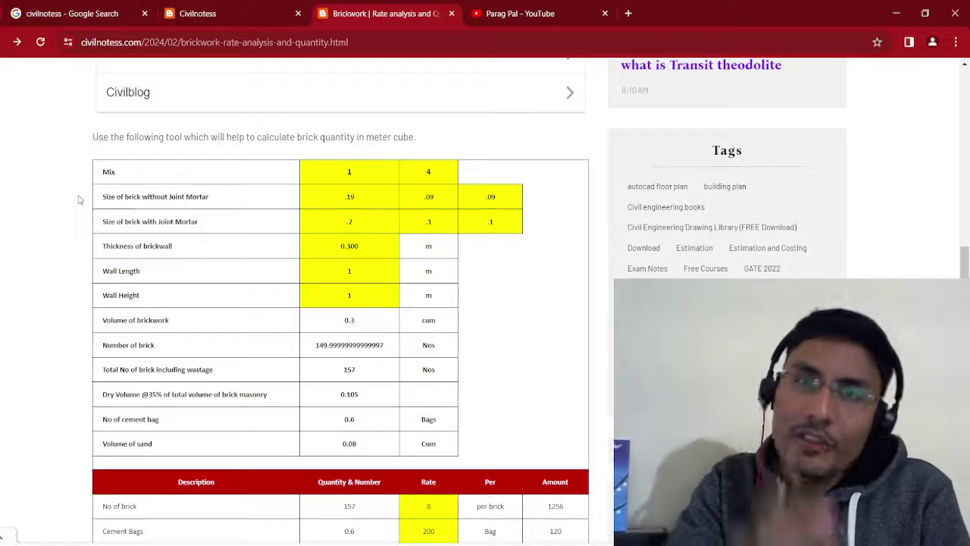
{"action": "left_click", "coordinate": [424, 174]}
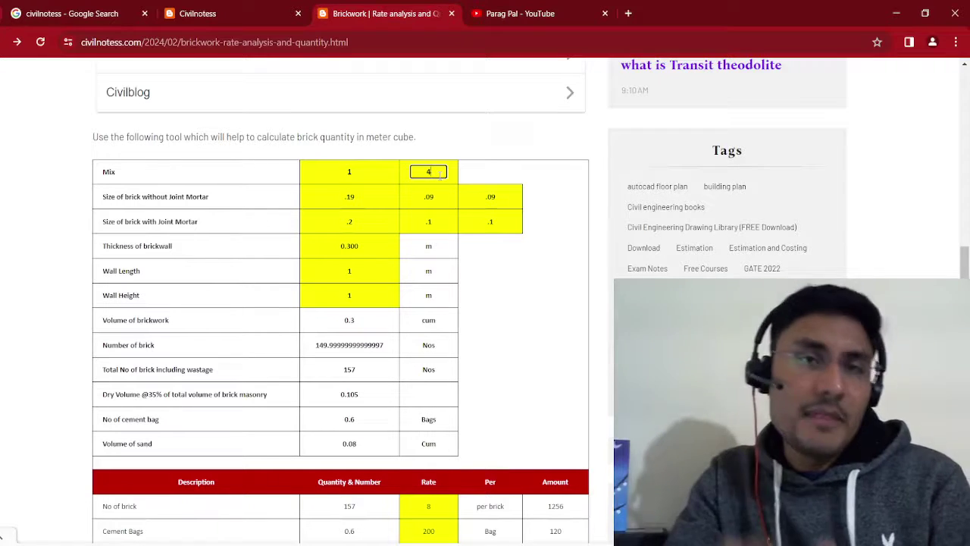
{"action": "left_click", "coordinate": [360, 174]}
{"action": "left_click", "coordinate": [429, 172]}
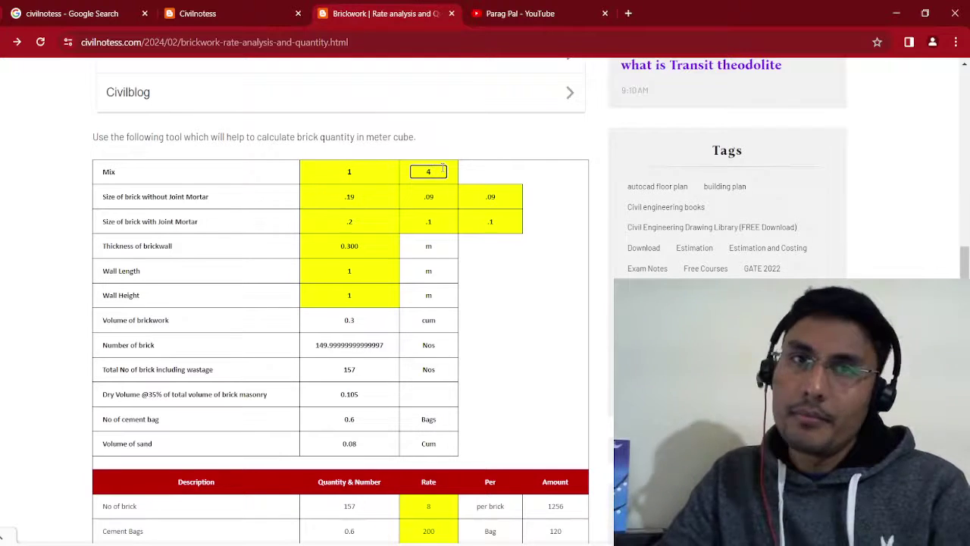
{"action": "left_click", "coordinate": [357, 176]}
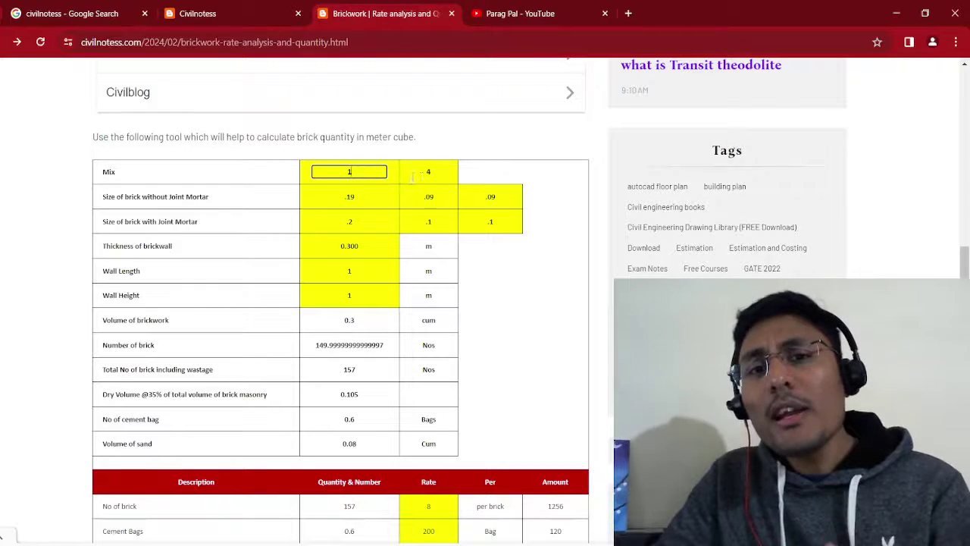
{"action": "left_click", "coordinate": [434, 174]}
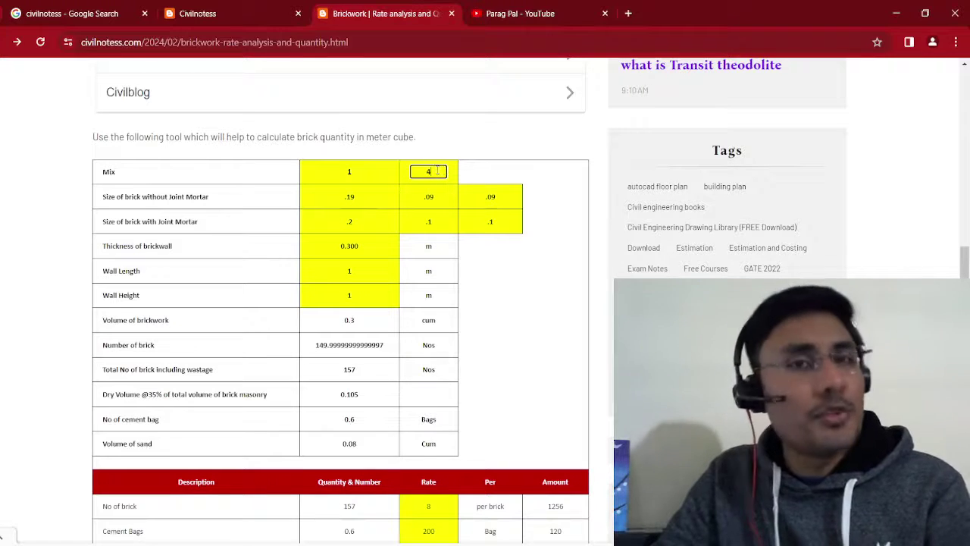
{"action": "double_click", "coordinate": [428, 172]}
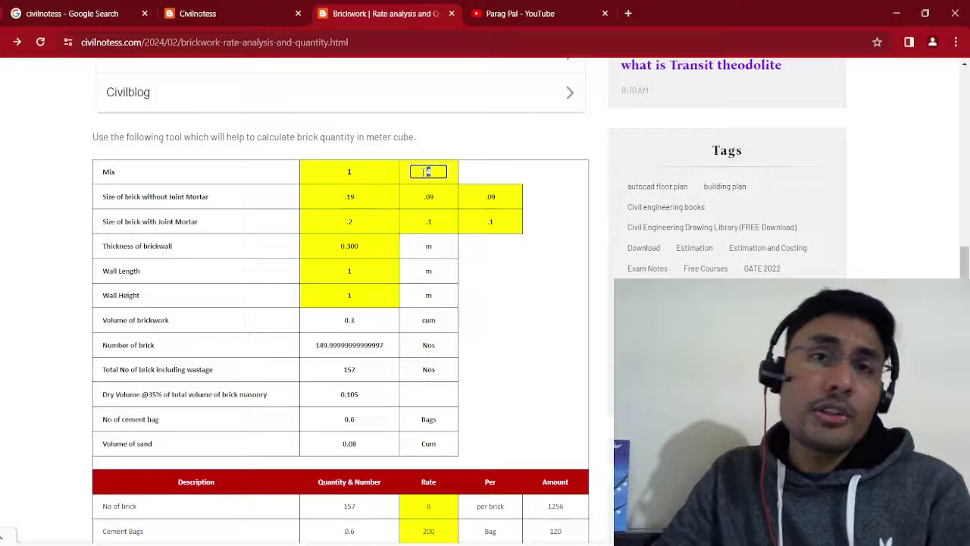
{"action": "type", "text": "6"}
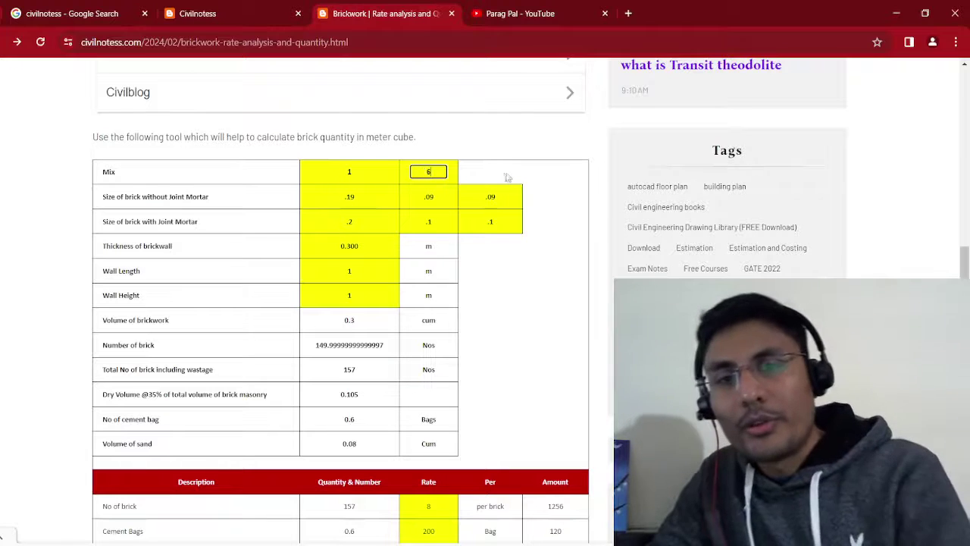
{"action": "left_click", "coordinate": [508, 177]}
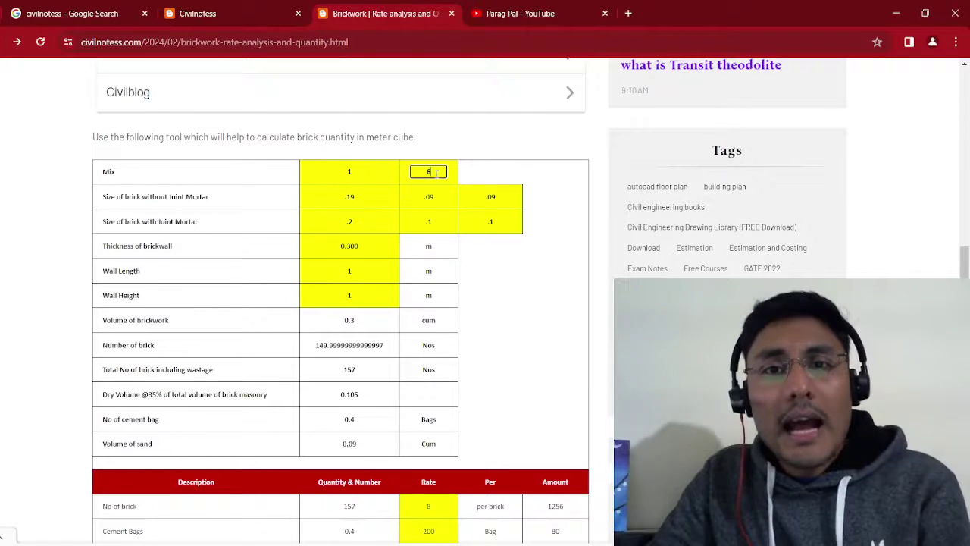
{"action": "type", "text": "4"}
{"action": "left_click", "coordinate": [479, 178]}
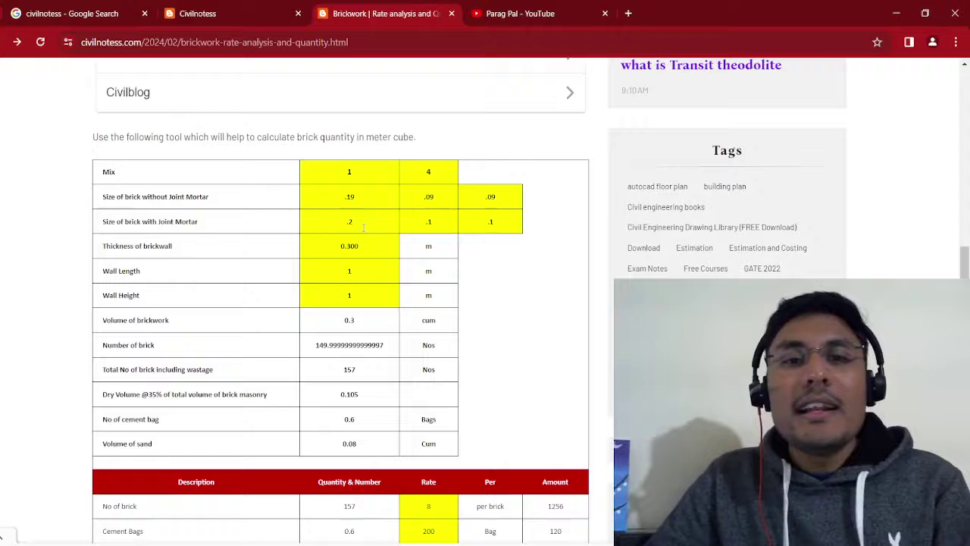
- Set the brick wall thickness back to 0.300 m
{"action": "left_click", "coordinate": [358, 249]}
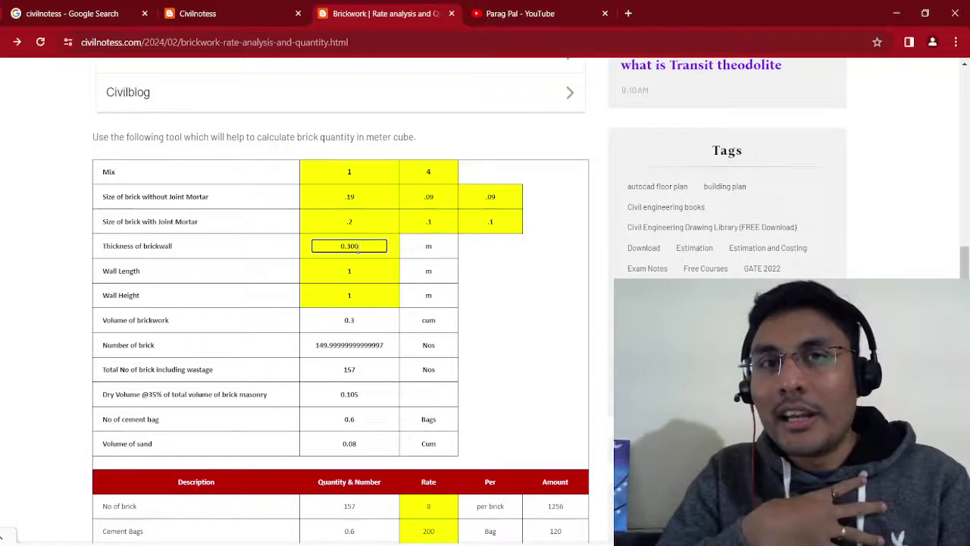
{"action": "key", "text": "BackSpace"}
{"action": "key", "text": "BackSpace"}
{"action": "key", "text": "BackSpace"}
{"action": "key", "text": "BackSpace"}
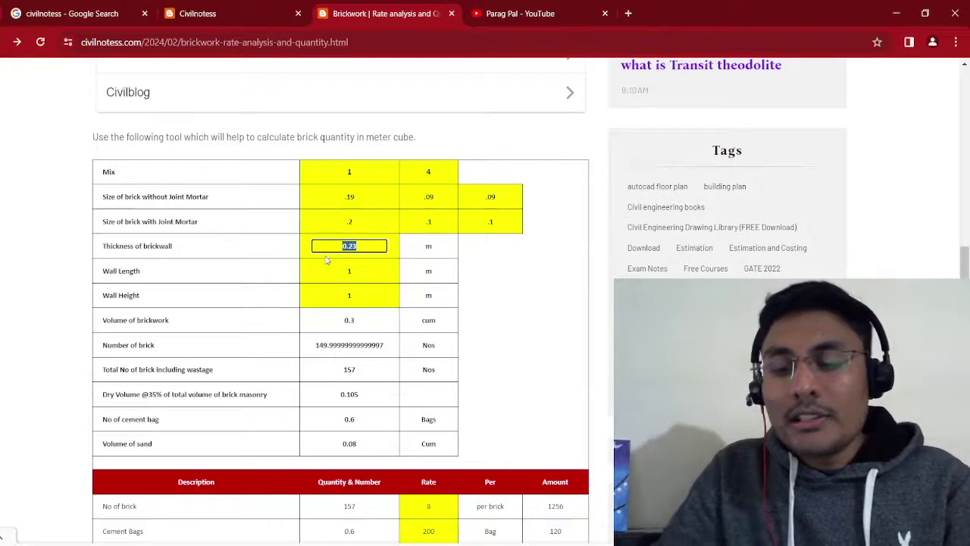
{"action": "type", "text": "0"}
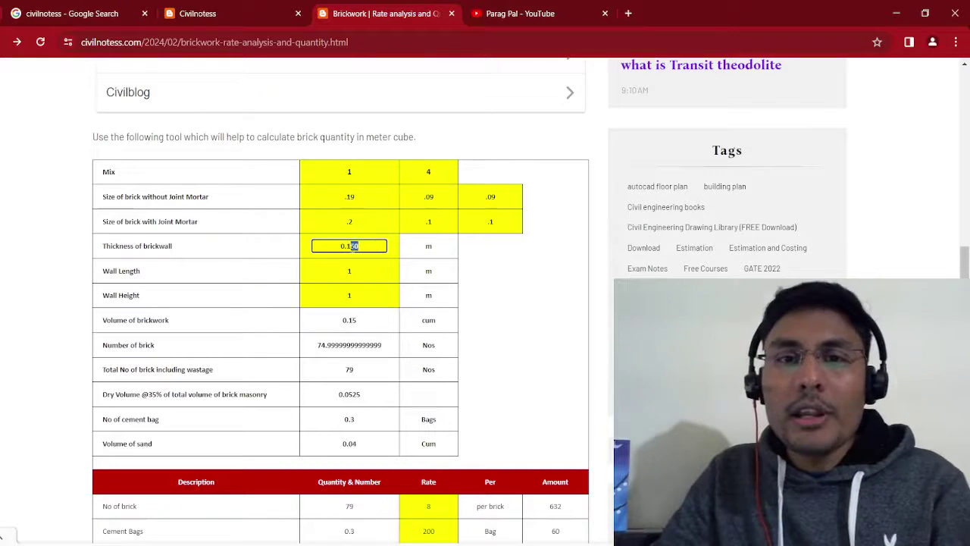
{"action": "left_click_drag", "start_coordinate": [354, 246], "coordinate": [329, 248]}
{"action": "type", "text": "0.300"}
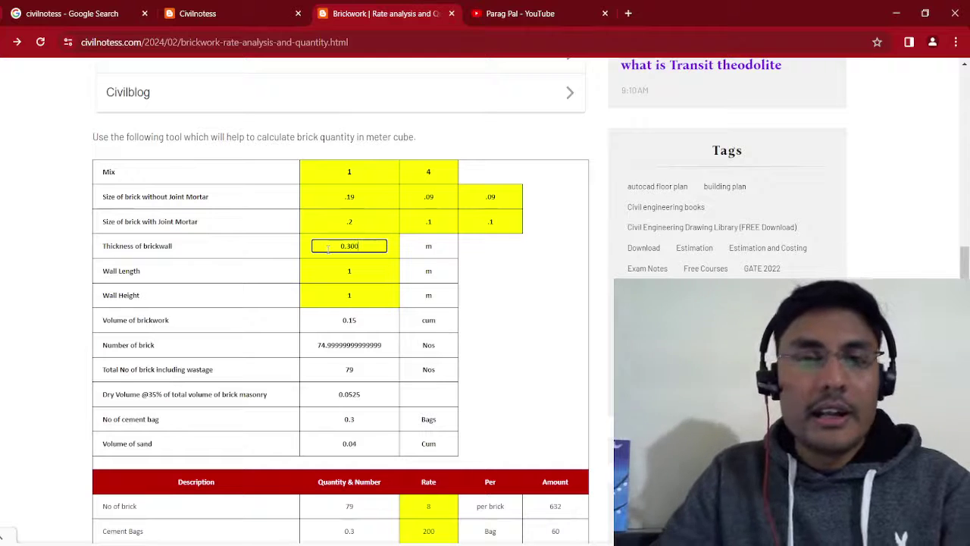
- Enter a wall length of 6 m and a wall height of 3 m
{"action": "left_click", "coordinate": [369, 265]}
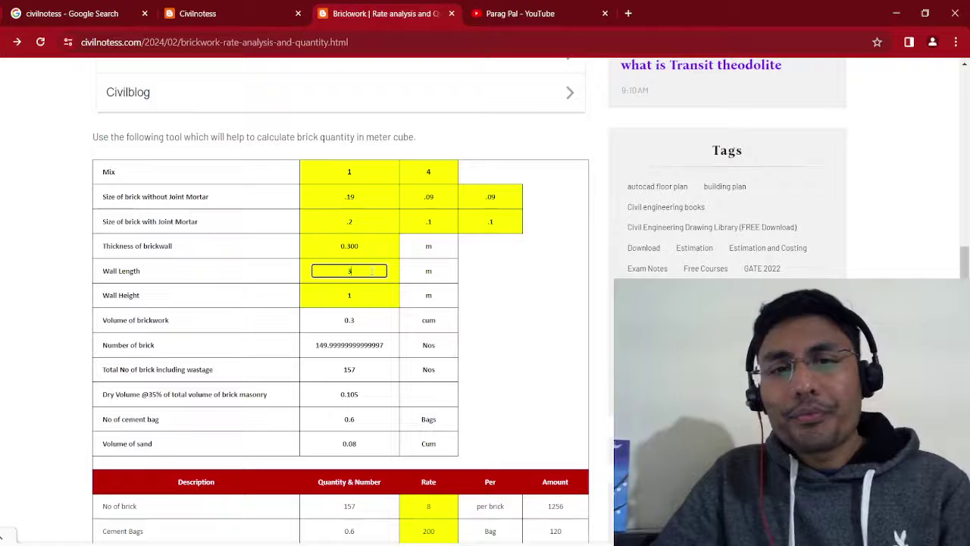
{"action": "type", "text": "6"}
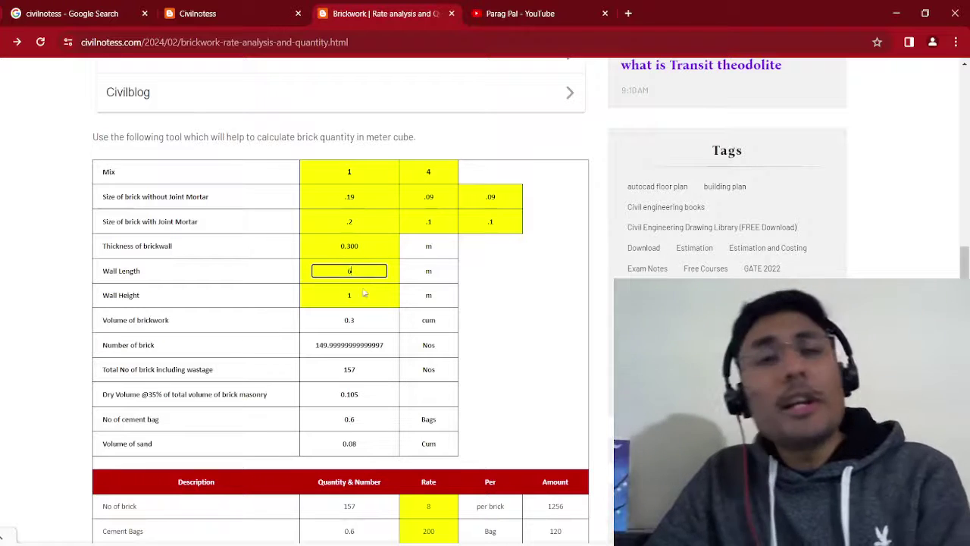
{"action": "left_click", "coordinate": [351, 295]}
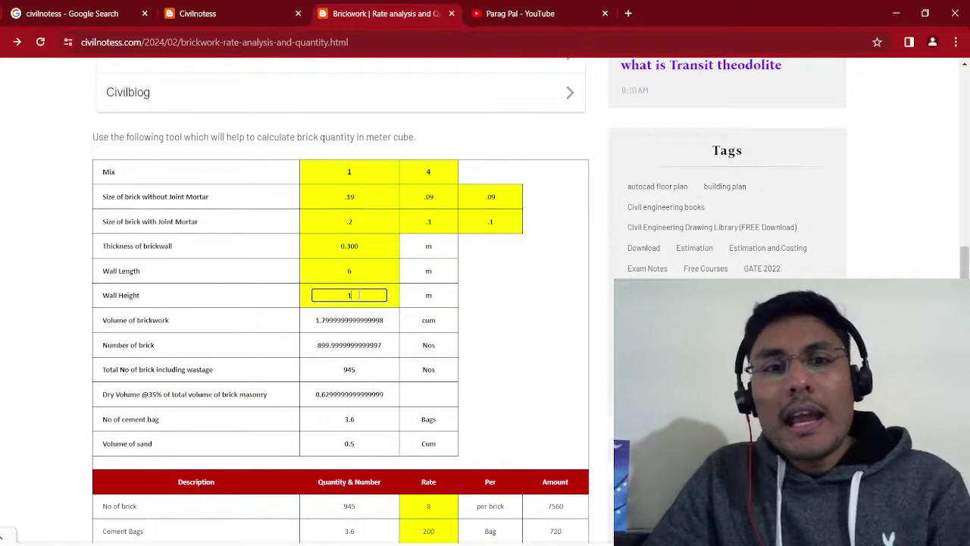
{"action": "double_click", "coordinate": [350, 295]}
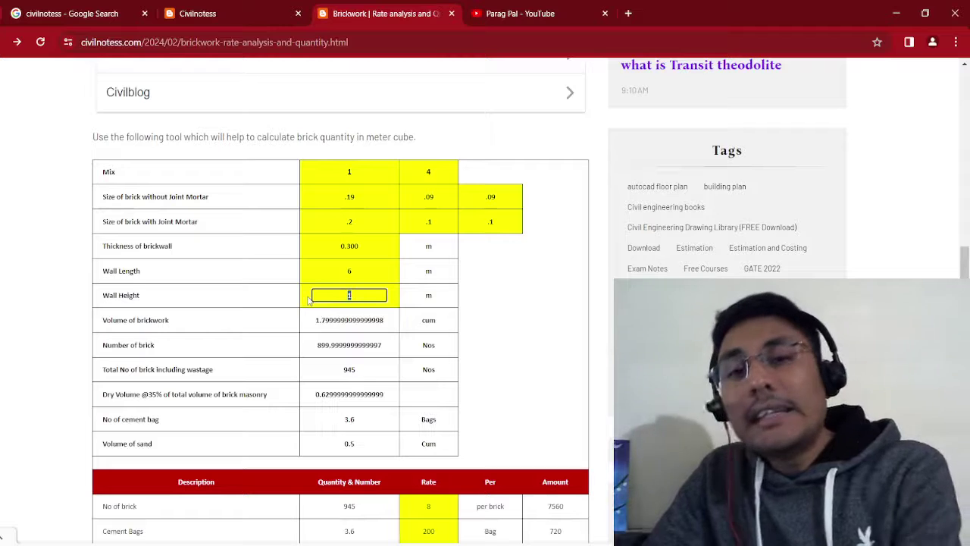
{"action": "type", "text": "3"}
{"action": "left_click", "coordinate": [313, 271]}
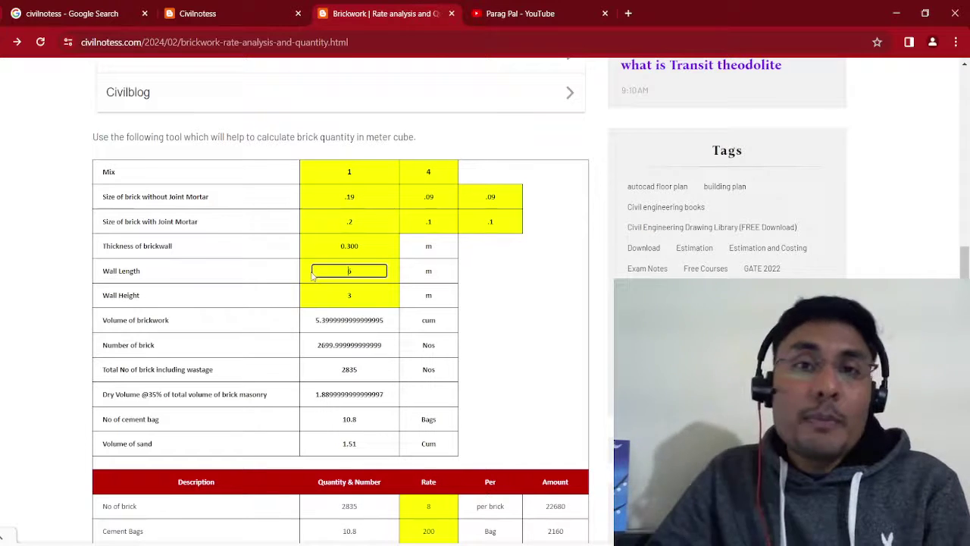
- Price bricks at 15 each, cement at 450 per bag and sand at 2000 per cum
{"action": "scroll", "coordinate": [318, 344], "scroll_direction": "down", "scroll_amount": 3}
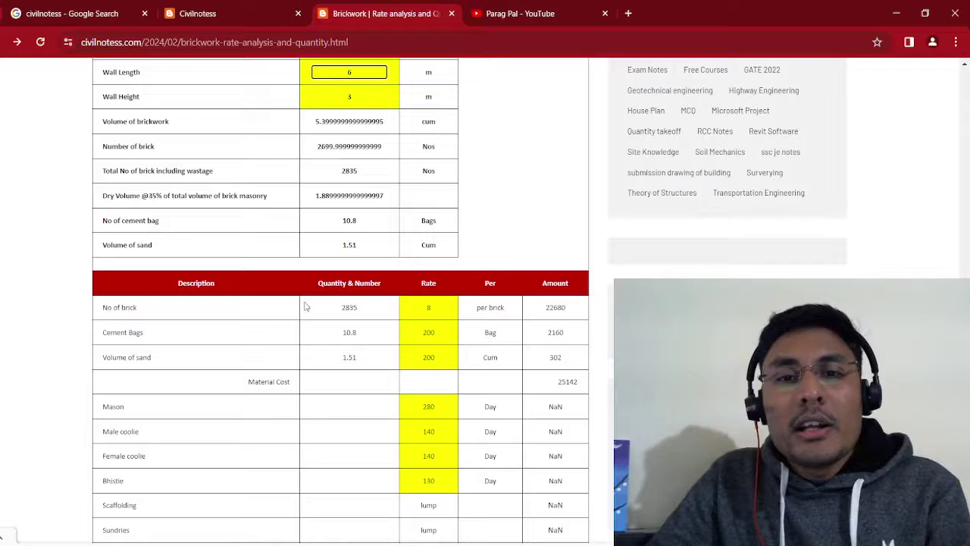
{"action": "left_click", "coordinate": [343, 309]}
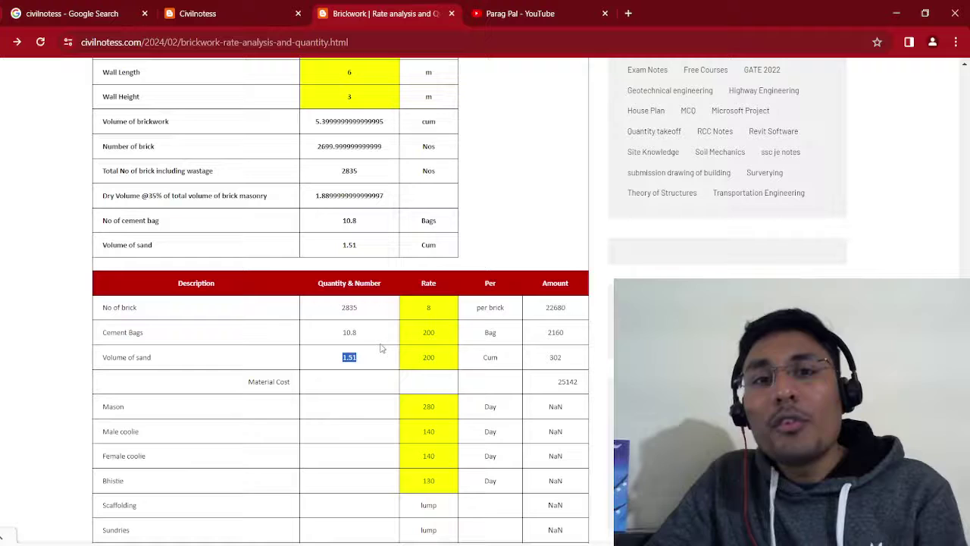
{"action": "left_click", "coordinate": [438, 307]}
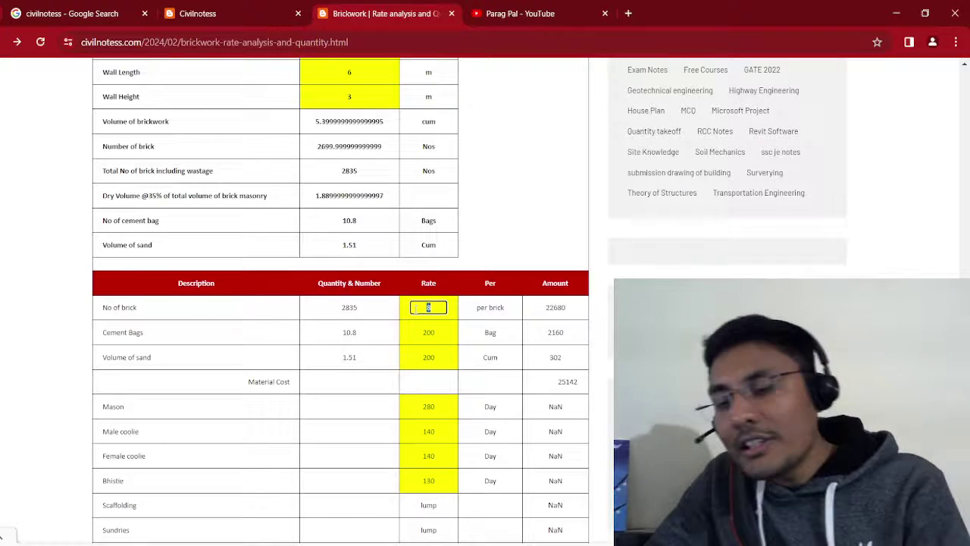
{"action": "type", "text": "15"}
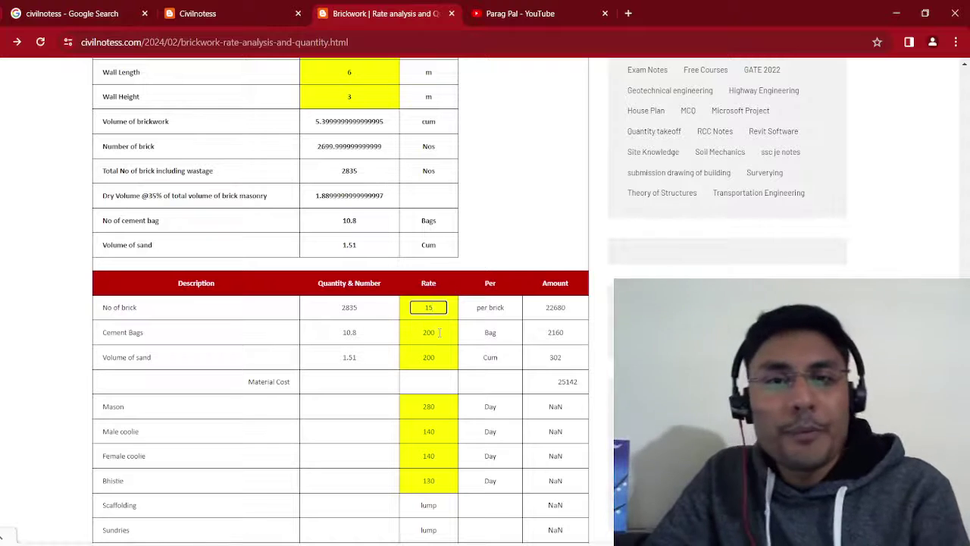
{"action": "key", "text": "Tab"}
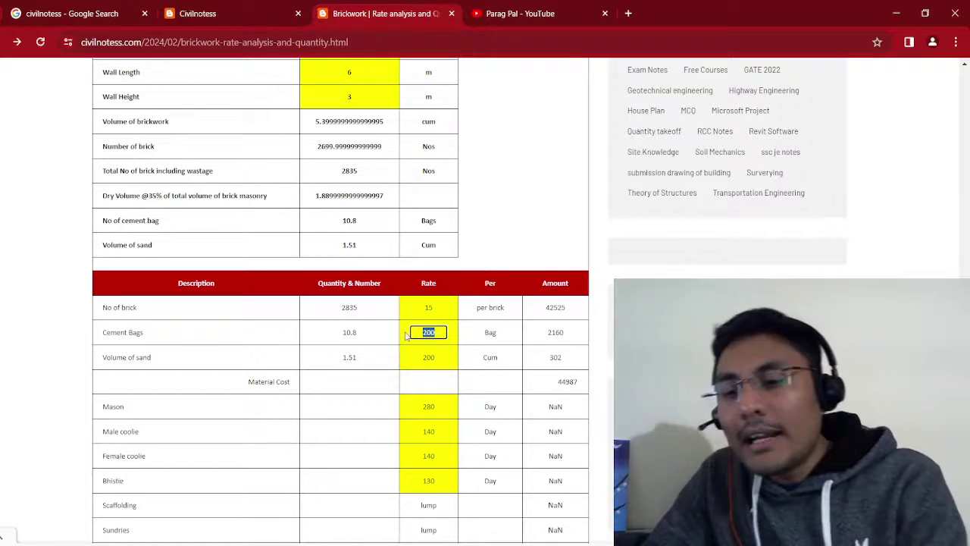
{"action": "type", "text": "450"}
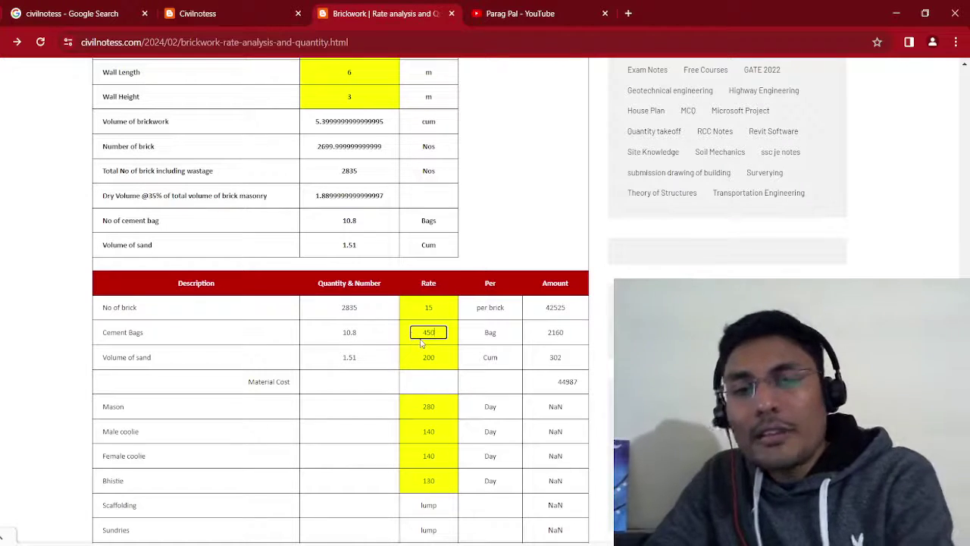
{"action": "left_click", "coordinate": [441, 357]}
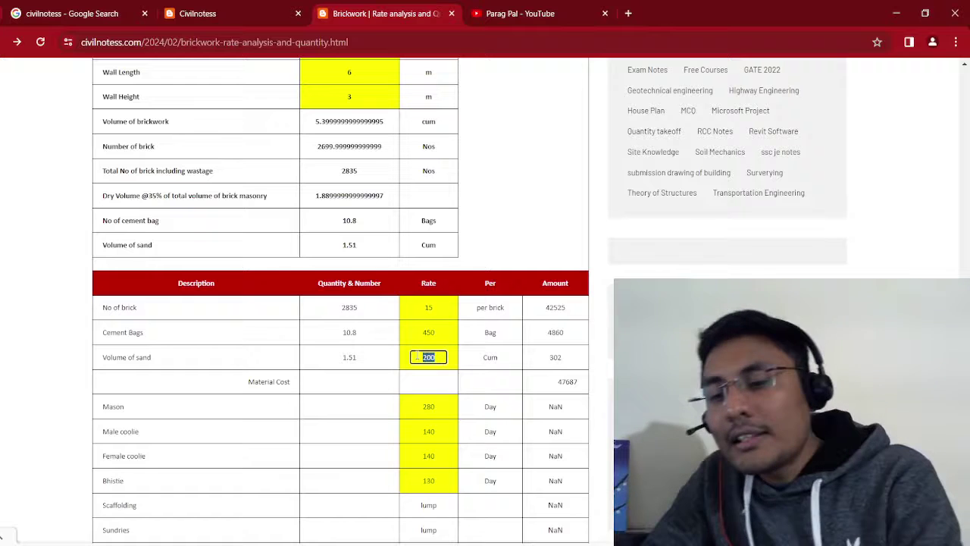
{"action": "type", "text": "2000"}
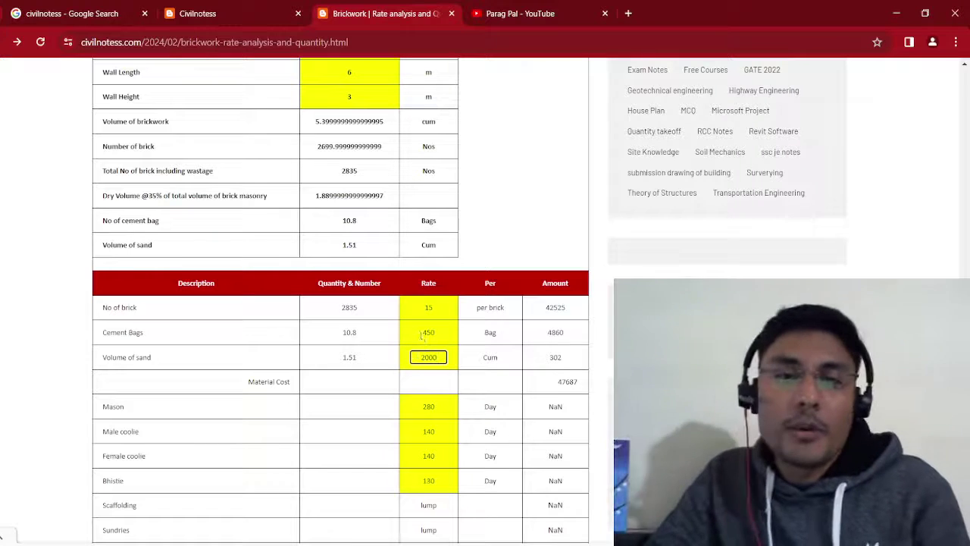
{"action": "key", "text": "shift+Tab"}
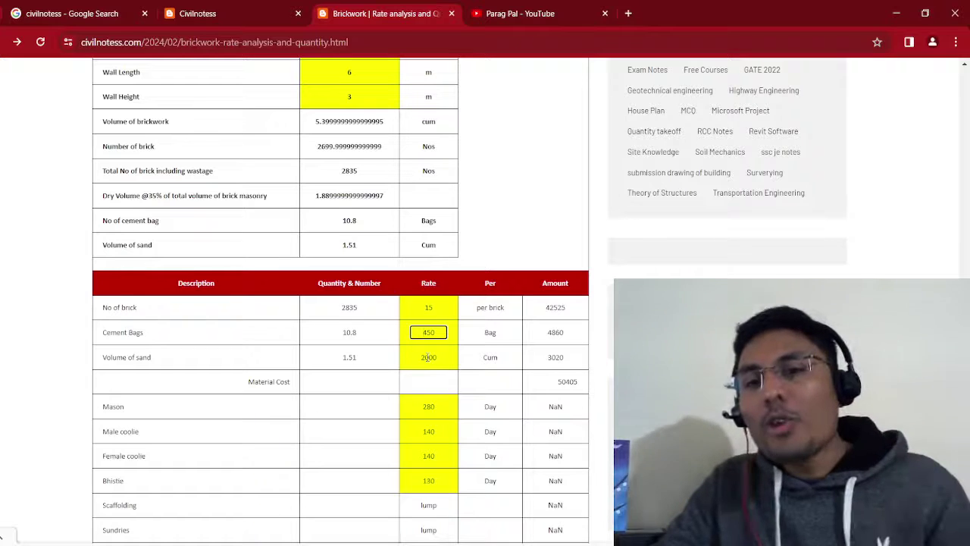
{"action": "left_click", "coordinate": [559, 389]}
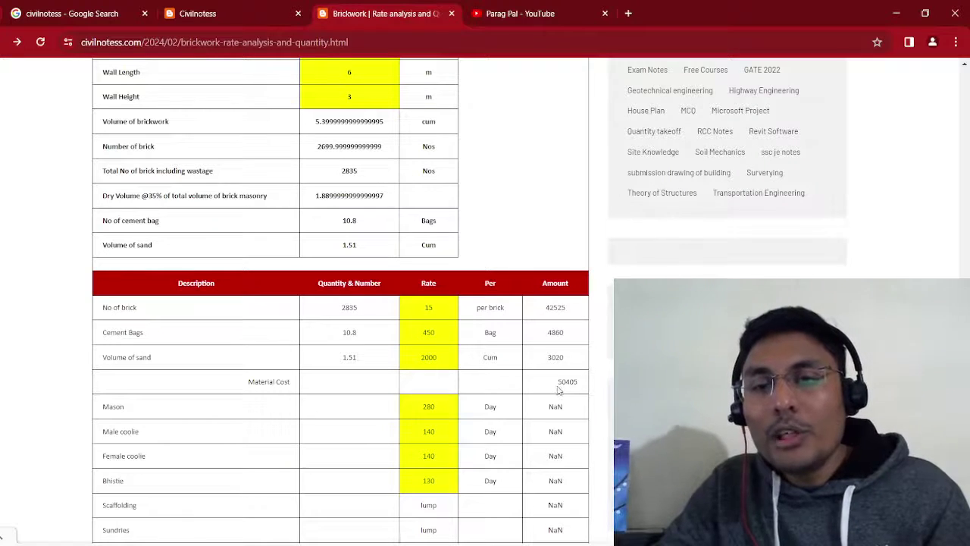
{"action": "left_click_drag", "start_coordinate": [559, 387], "coordinate": [580, 387]}
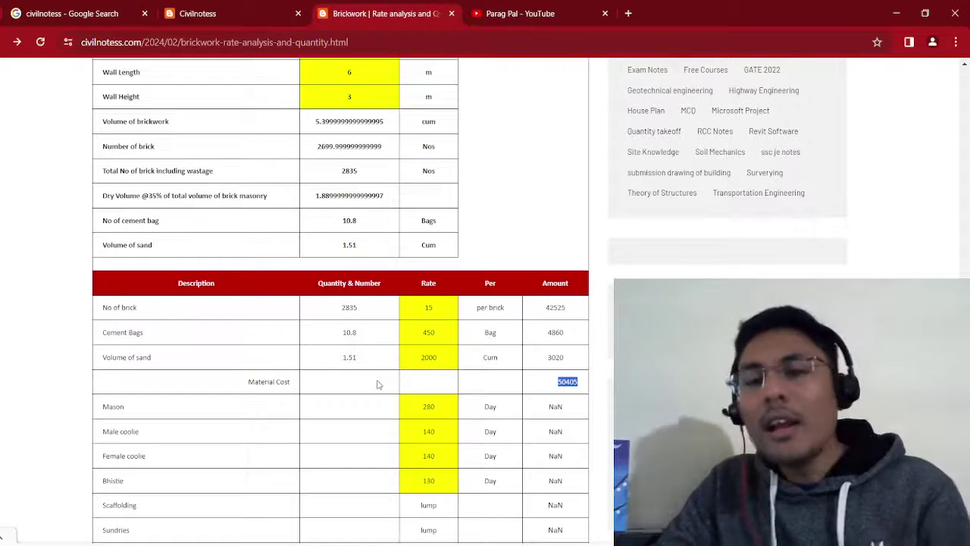
{"action": "scroll", "coordinate": [381, 385], "scroll_direction": "down", "scroll_amount": 1}
{"action": "scroll", "coordinate": [382, 388], "scroll_direction": "down", "scroll_amount": 1}
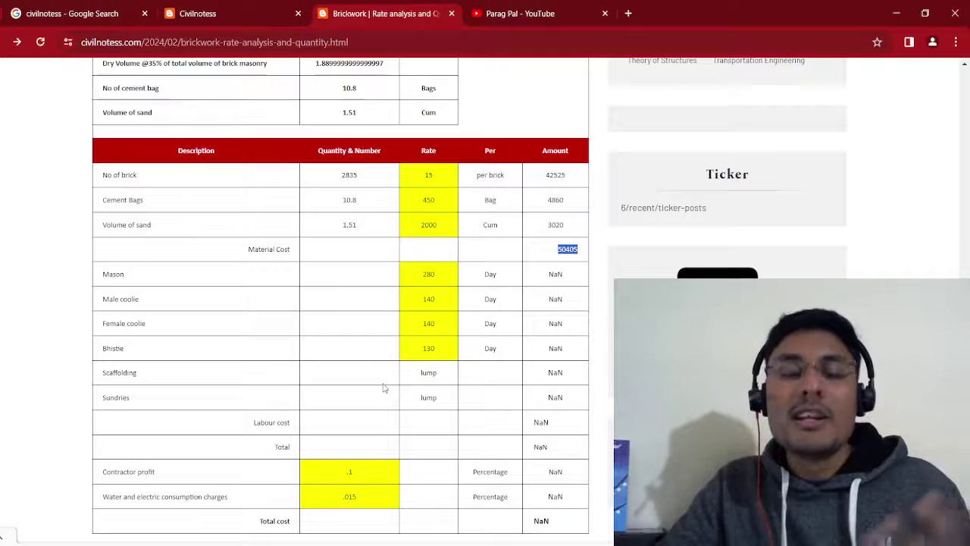
{"action": "left_click", "coordinate": [373, 276]}
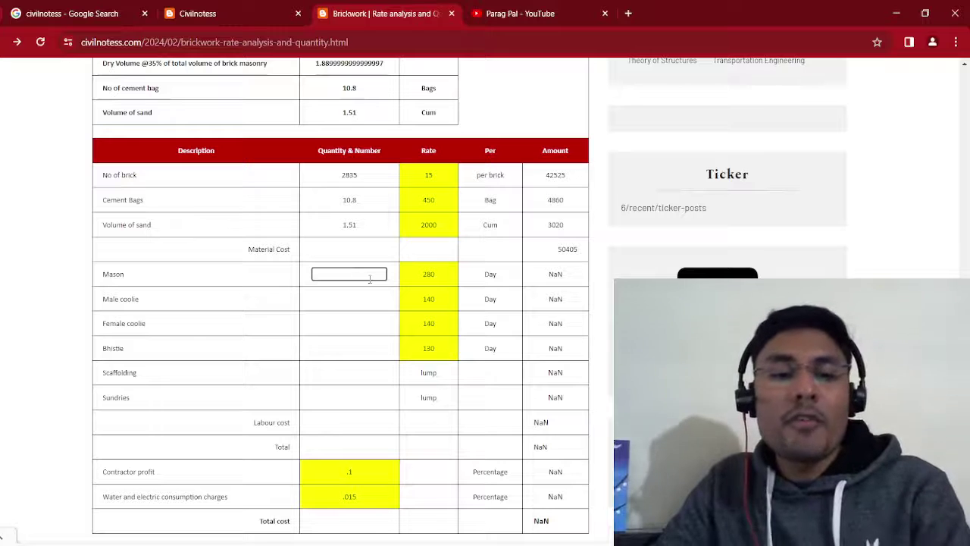
{"action": "type", "text": "3"}
- Enter labour quantities: Mason 3, male coolie 6, female coolie 3, Bhistie 3, scaffolding 0.10
{"action": "left_click", "coordinate": [361, 300]}
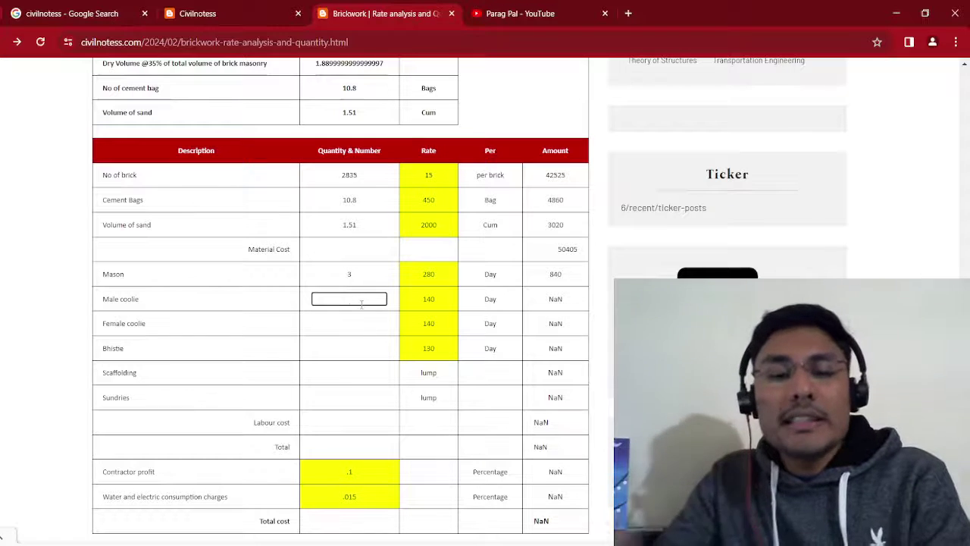
{"action": "type", "text": "6"}
{"action": "left_click", "coordinate": [358, 323]}
{"action": "type", "text": "3"}
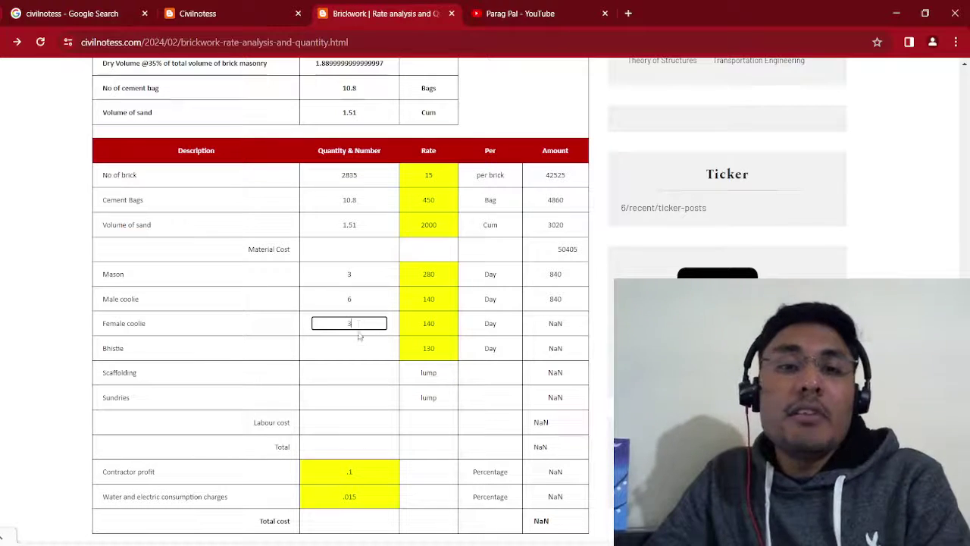
{"action": "left_click", "coordinate": [360, 348]}
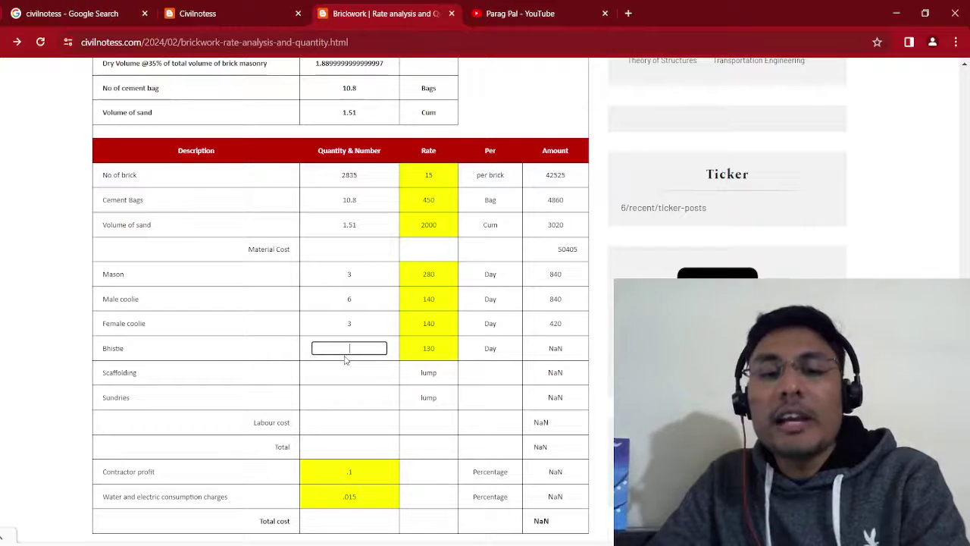
{"action": "type", "text": "3"}
{"action": "left_click", "coordinate": [355, 371]}
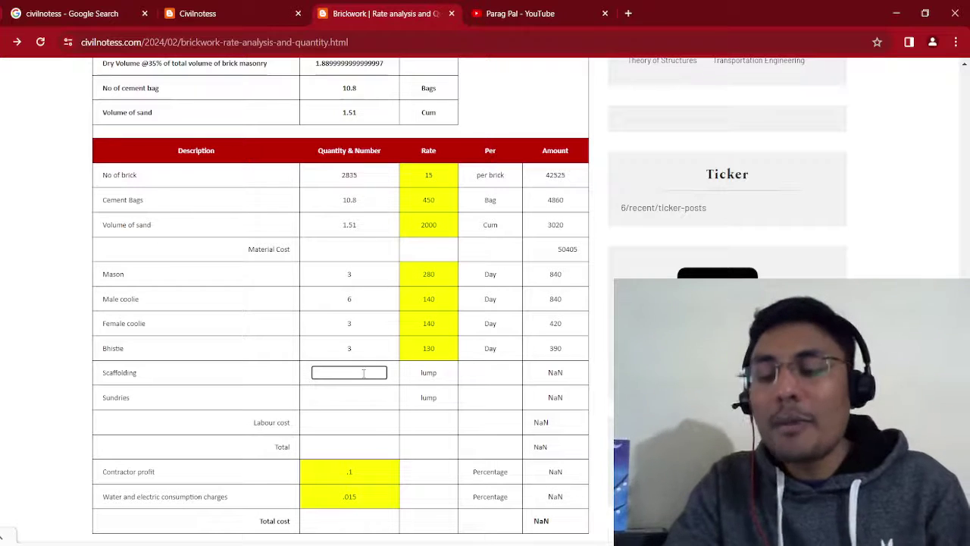
{"action": "type", "text": "0.10"}
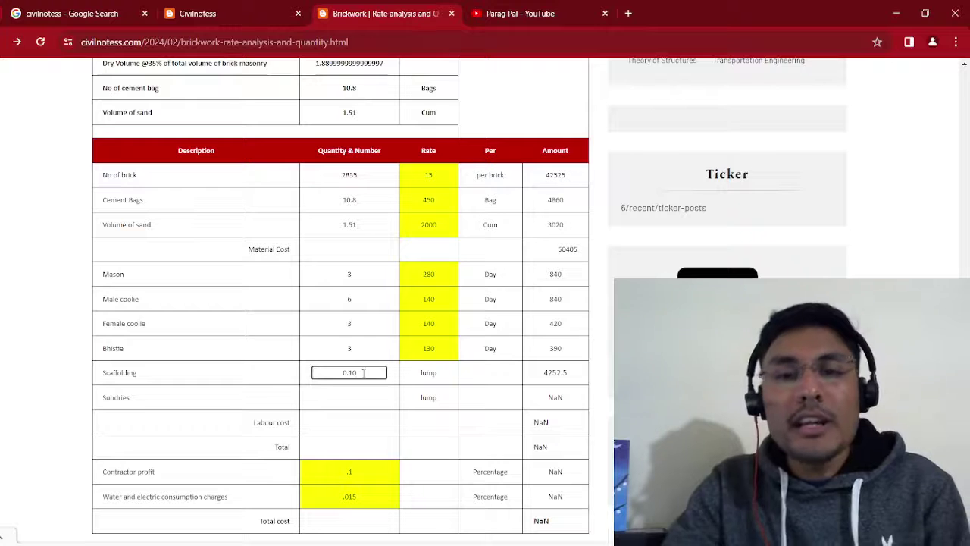
{"action": "left_click", "coordinate": [363, 398]}
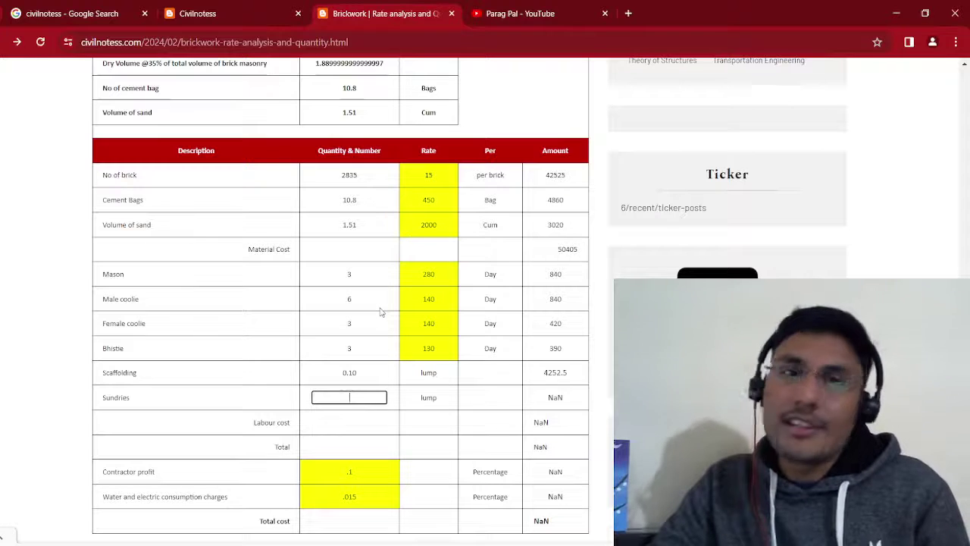
- Set labour rates to Mason 400, male coolie 250, female coolie 250 and Bhistie 200
{"action": "double_click", "coordinate": [428, 274]}
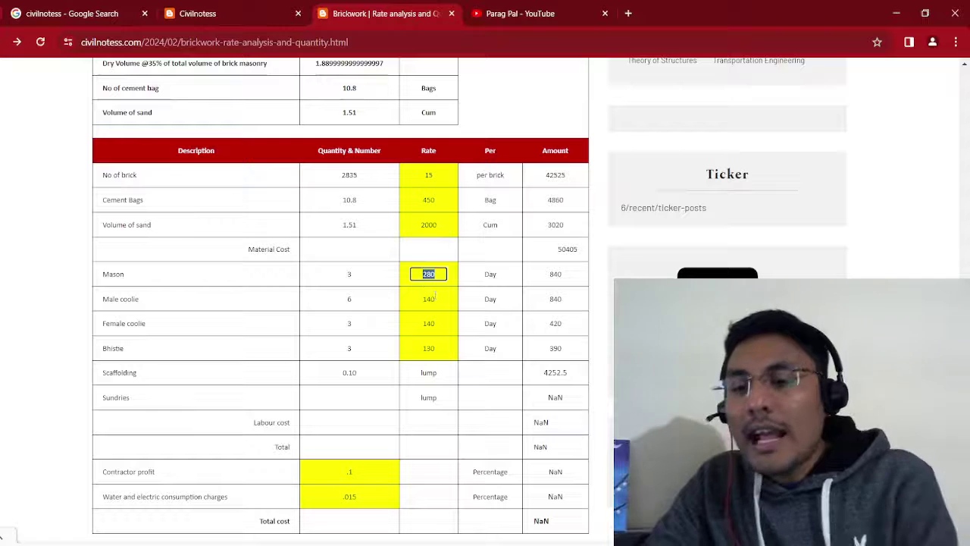
{"action": "type", "text": "400"}
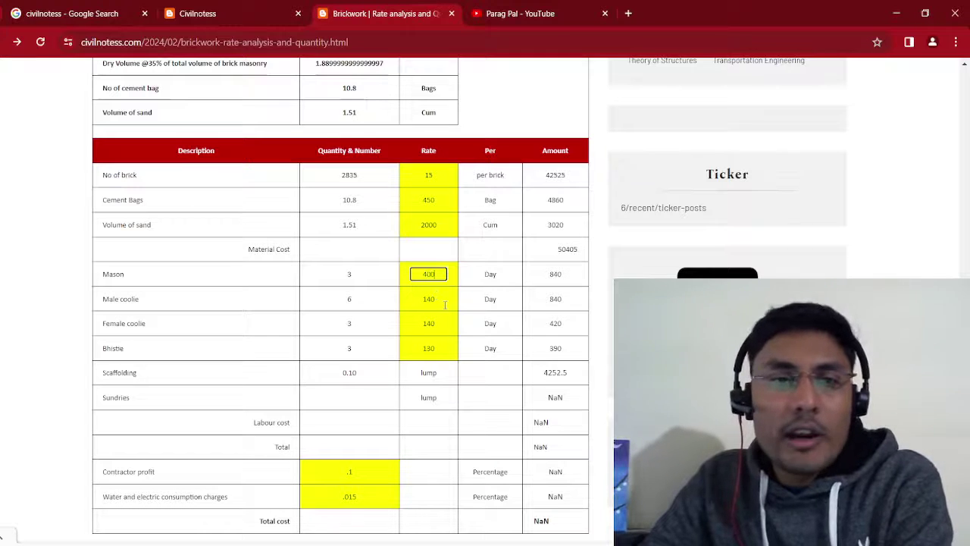
{"action": "double_click", "coordinate": [428, 300]}
{"action": "type", "text": "2"}
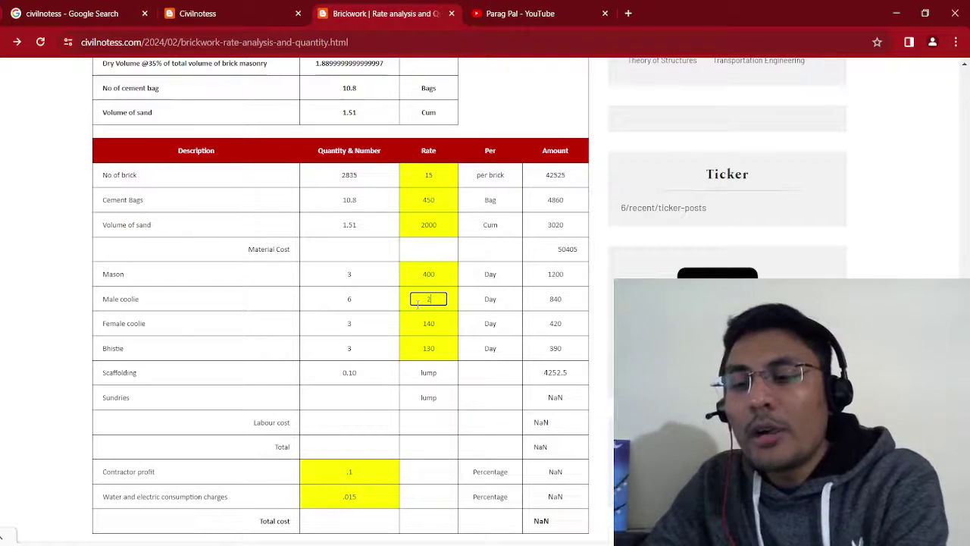
{"action": "type", "text": "50"}
{"action": "double_click", "coordinate": [428, 323]}
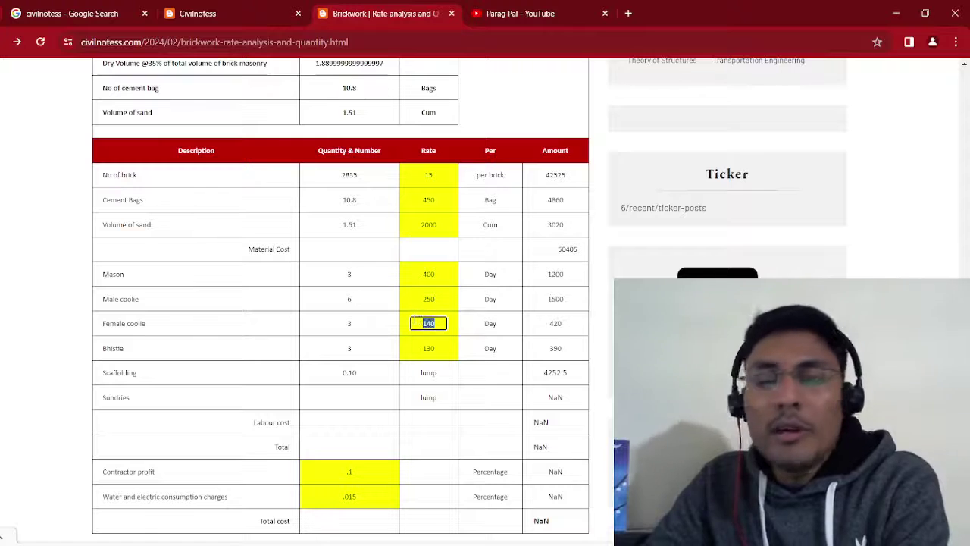
{"action": "type", "text": "125"}
{"action": "double_click", "coordinate": [429, 348]}
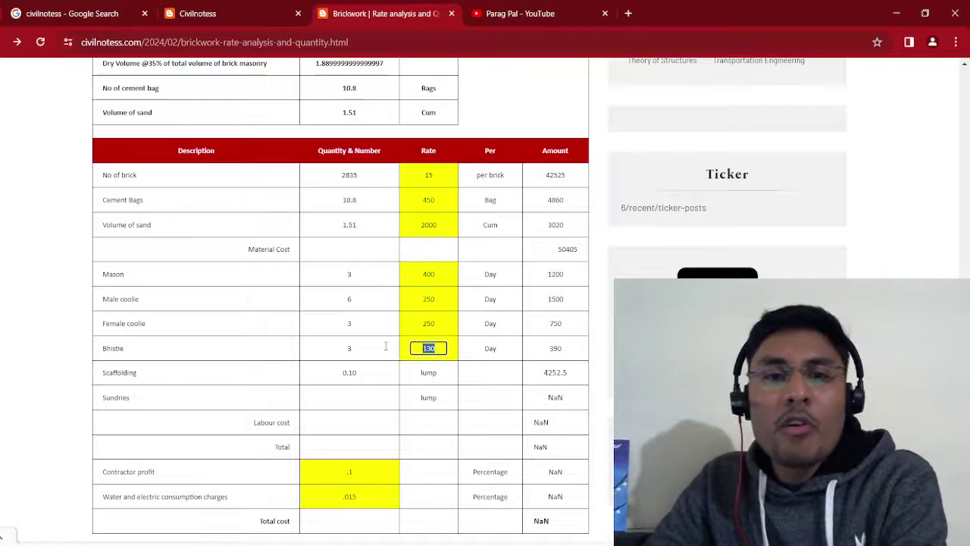
{"action": "type", "text": "200"}
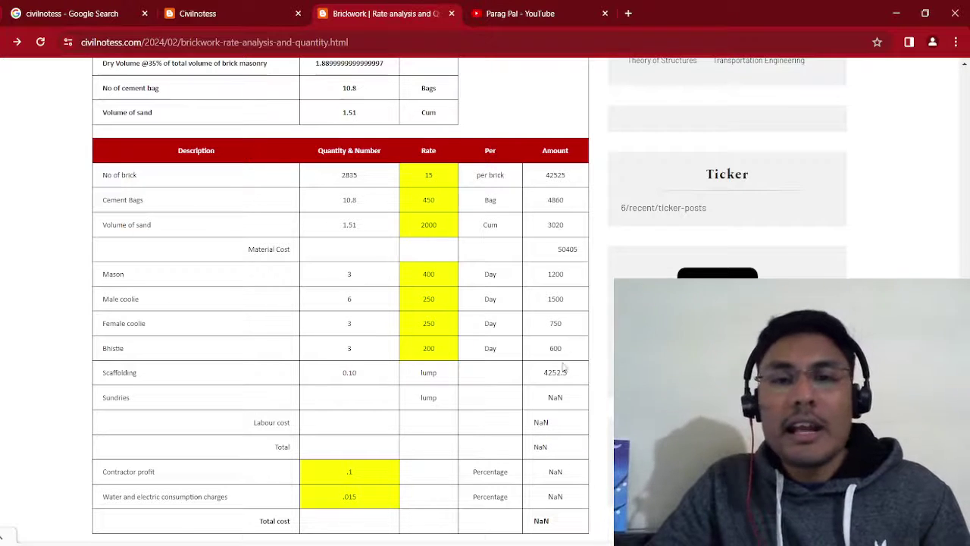
- Set the Sundries quantity to 0 so the totals calculate
{"action": "left_click", "coordinate": [372, 392]}
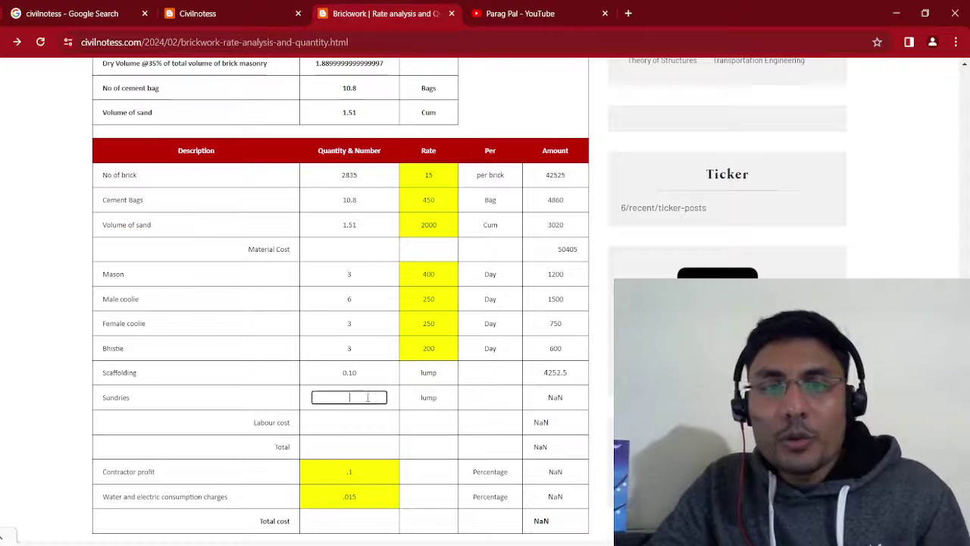
{"action": "type", "text": "0"}
{"action": "left_click", "coordinate": [374, 424]}
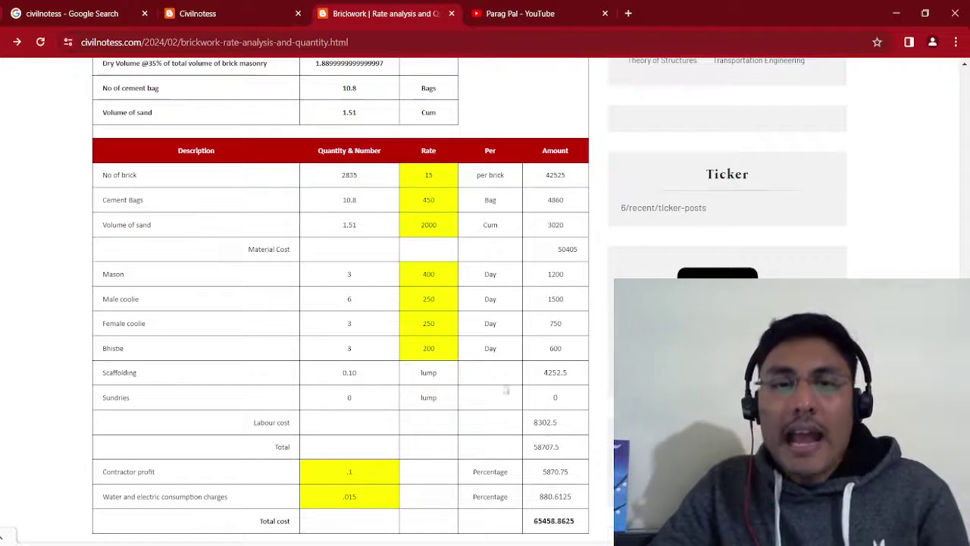
- Set contractor profit to 0.18 and water and electric charges to 0.05
{"action": "left_click", "coordinate": [358, 471]}
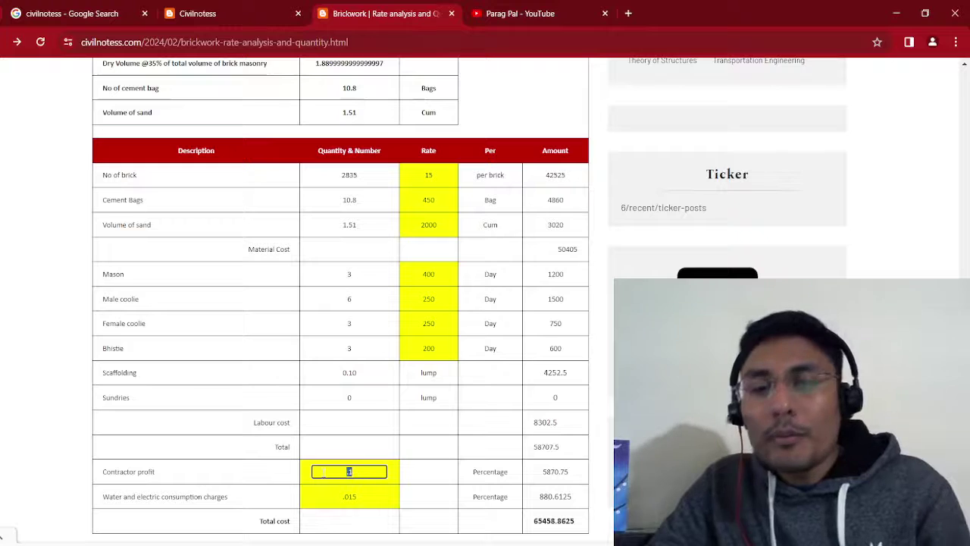
{"action": "type", "text": "0.18"}
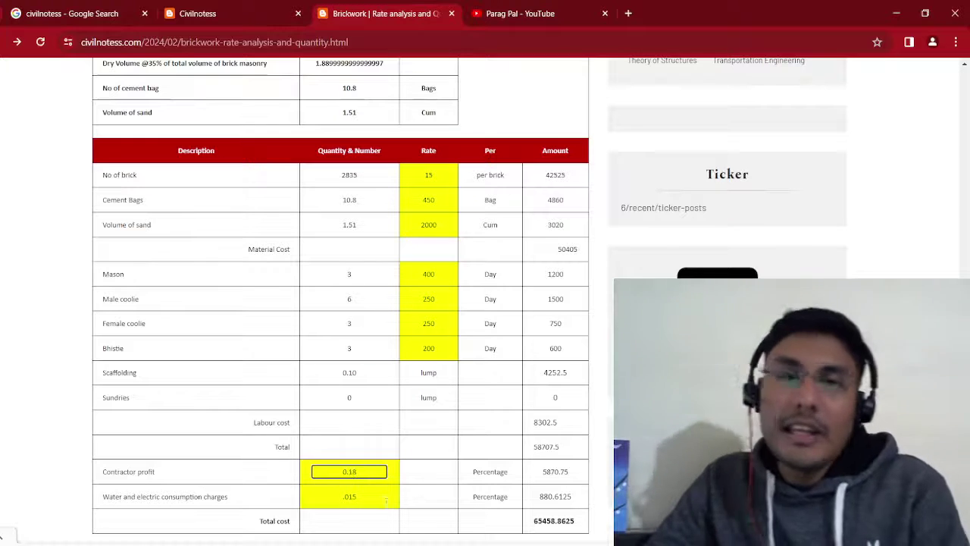
{"action": "left_click", "coordinate": [367, 496]}
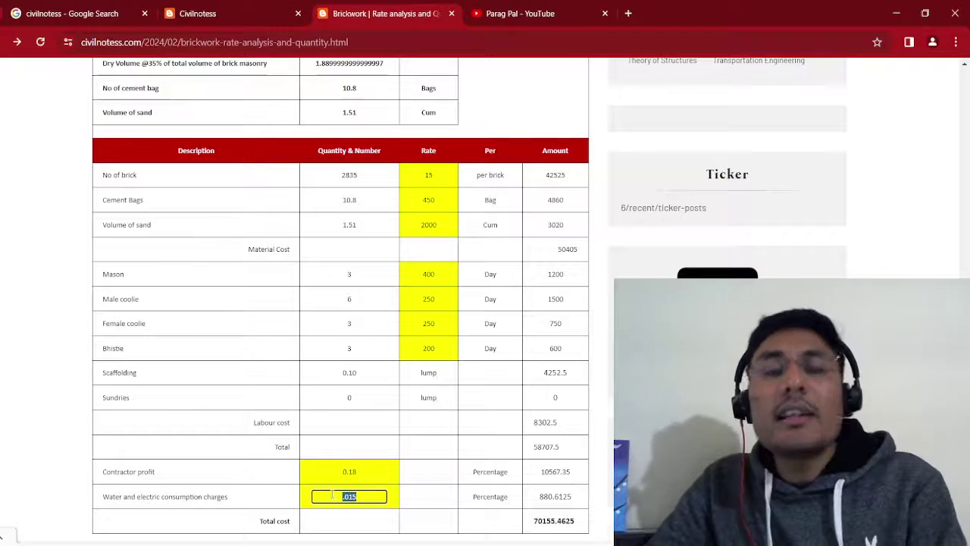
{"action": "type", "text": "0."}
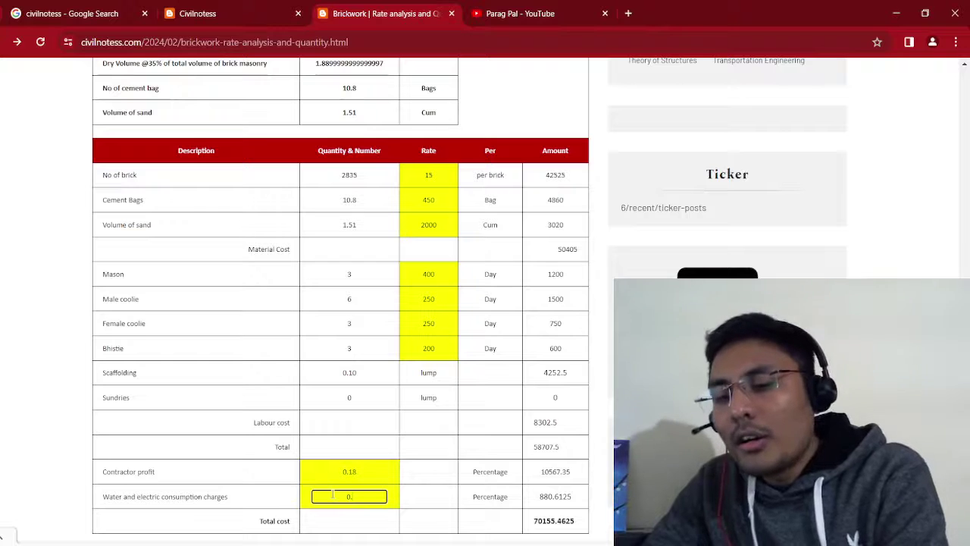
{"action": "type", "text": "05"}
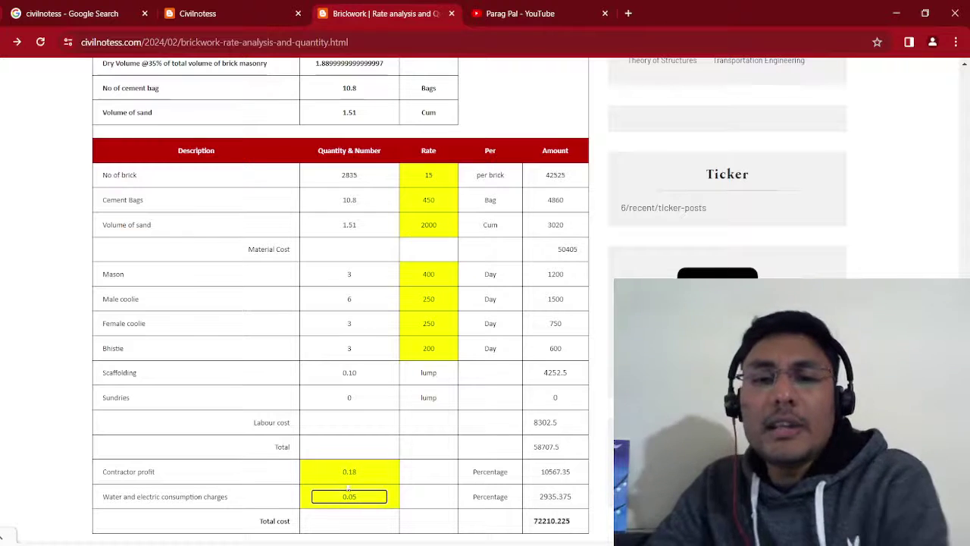
{"action": "left_click", "coordinate": [365, 453]}
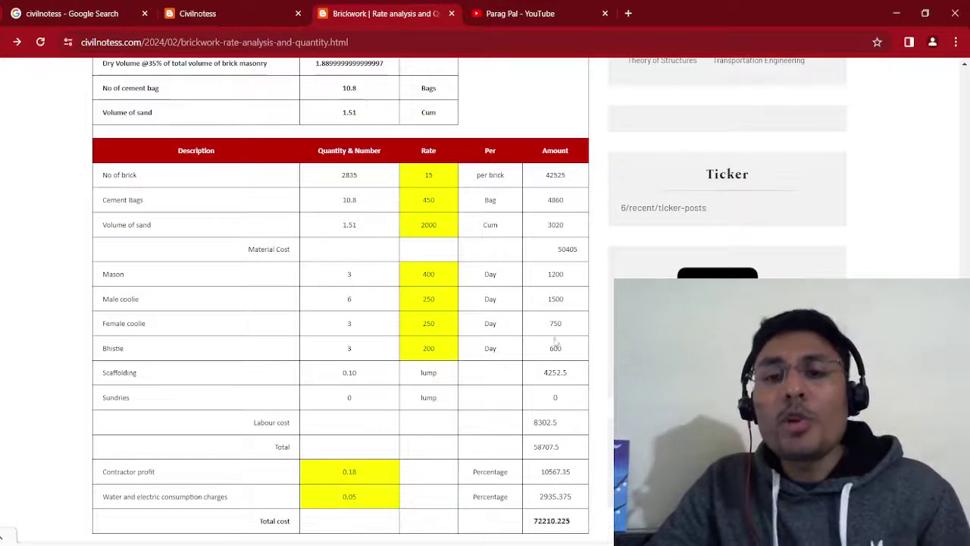
{"action": "scroll", "coordinate": [437, 347], "scroll_direction": "up", "scroll_amount": 1}
{"action": "scroll", "coordinate": [437, 346], "scroll_direction": "up", "scroll_amount": 1}
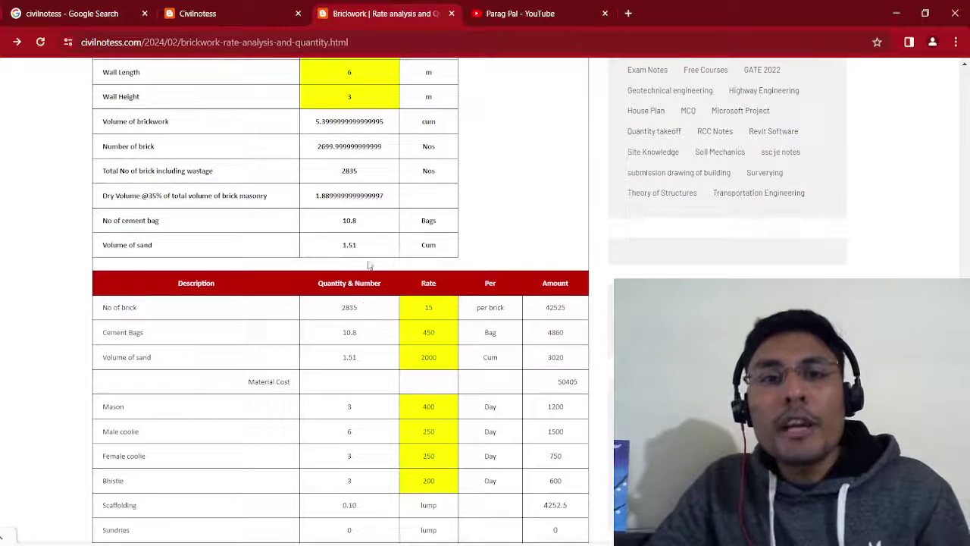
{"action": "scroll", "coordinate": [371, 271], "scroll_direction": "up", "scroll_amount": 1}
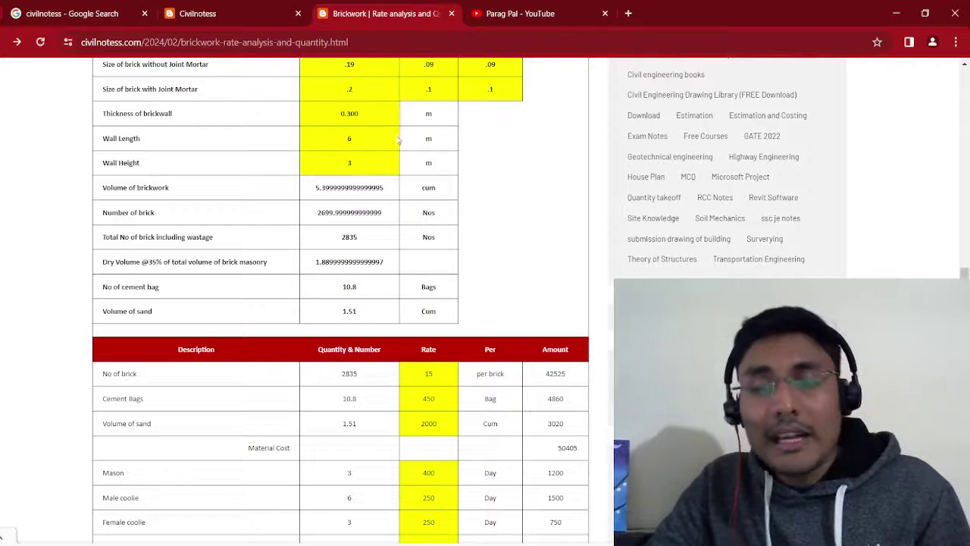
{"action": "scroll", "coordinate": [432, 228], "scroll_direction": "down", "scroll_amount": 3}
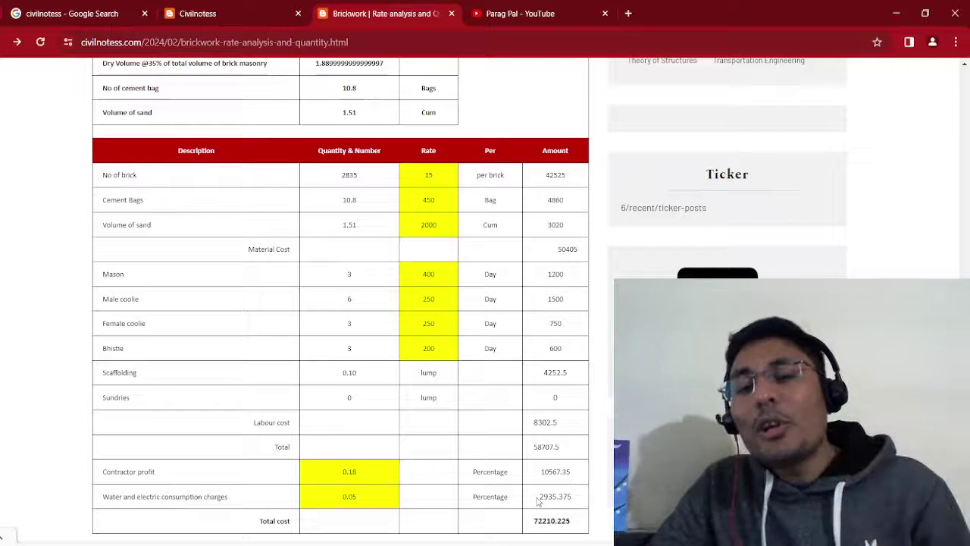
{"action": "scroll", "coordinate": [538, 501], "scroll_direction": "down", "scroll_amount": 1}
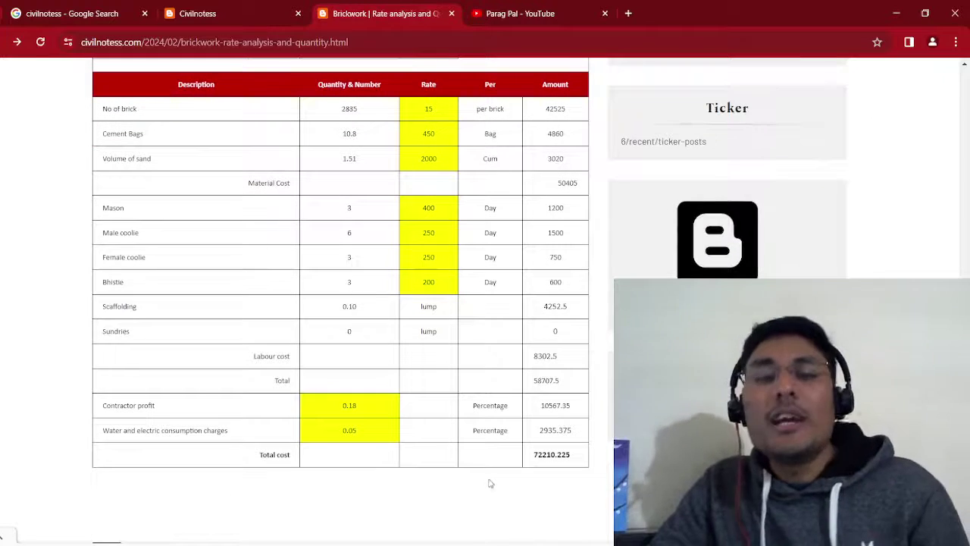
{"action": "scroll", "coordinate": [489, 484], "scroll_direction": "up", "scroll_amount": 1}
{"action": "scroll", "coordinate": [490, 483], "scroll_direction": "up", "scroll_amount": 1}
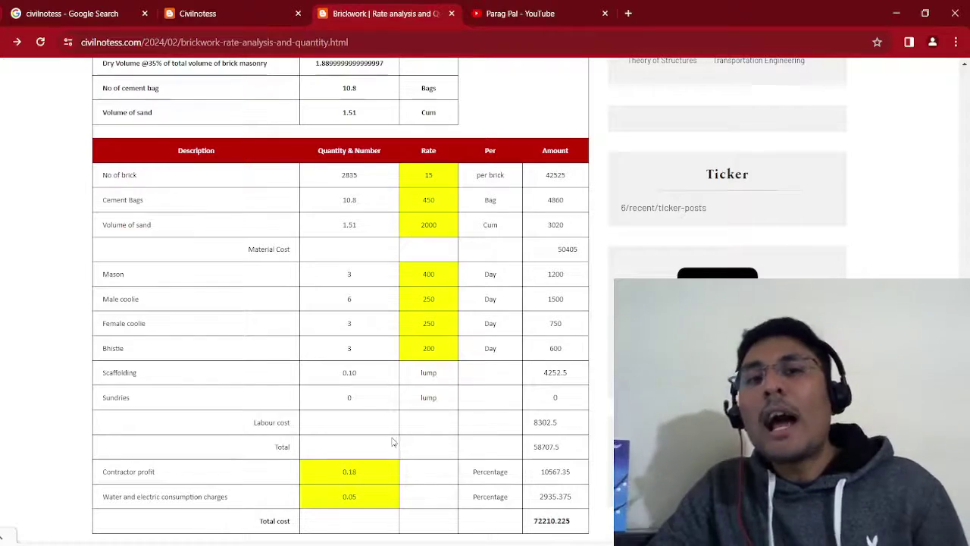
{"action": "scroll", "coordinate": [393, 442], "scroll_direction": "up", "scroll_amount": 3}
{"action": "scroll", "coordinate": [393, 442], "scroll_direction": "up", "scroll_amount": 2}
{"action": "scroll", "coordinate": [392, 442], "scroll_direction": "up", "scroll_amount": 4}
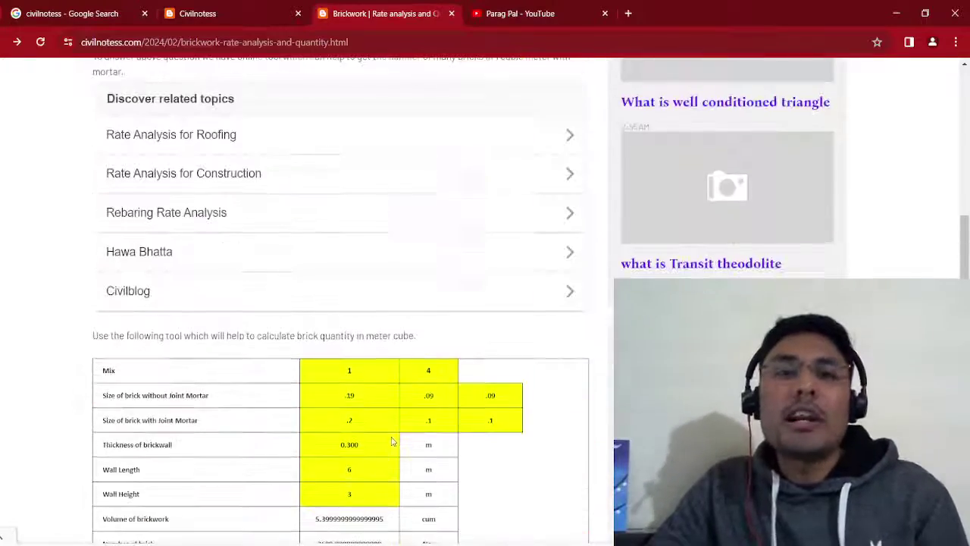
{"action": "scroll", "coordinate": [392, 442], "scroll_direction": "up", "scroll_amount": 4}
{"action": "scroll", "coordinate": [393, 441], "scroll_direction": "up", "scroll_amount": 5}
{"action": "scroll", "coordinate": [392, 442], "scroll_direction": "up", "scroll_amount": 3}
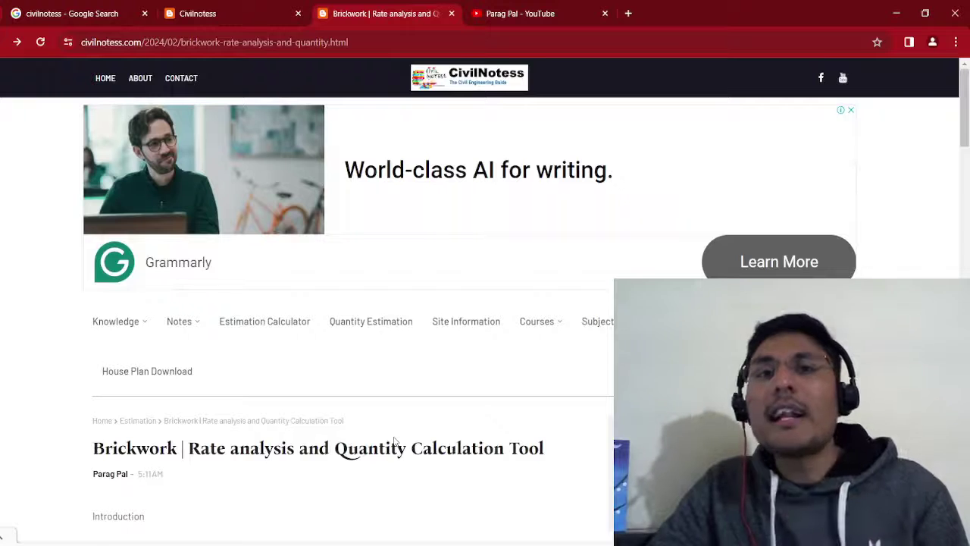
{"action": "scroll", "coordinate": [393, 442], "scroll_direction": "down", "scroll_amount": 1}
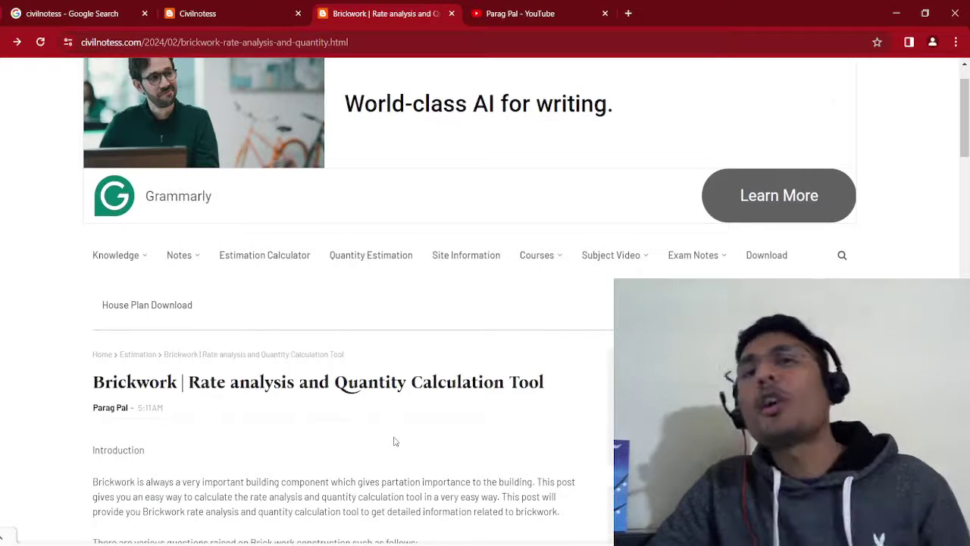
{"action": "scroll", "coordinate": [393, 442], "scroll_direction": "down", "scroll_amount": 1}
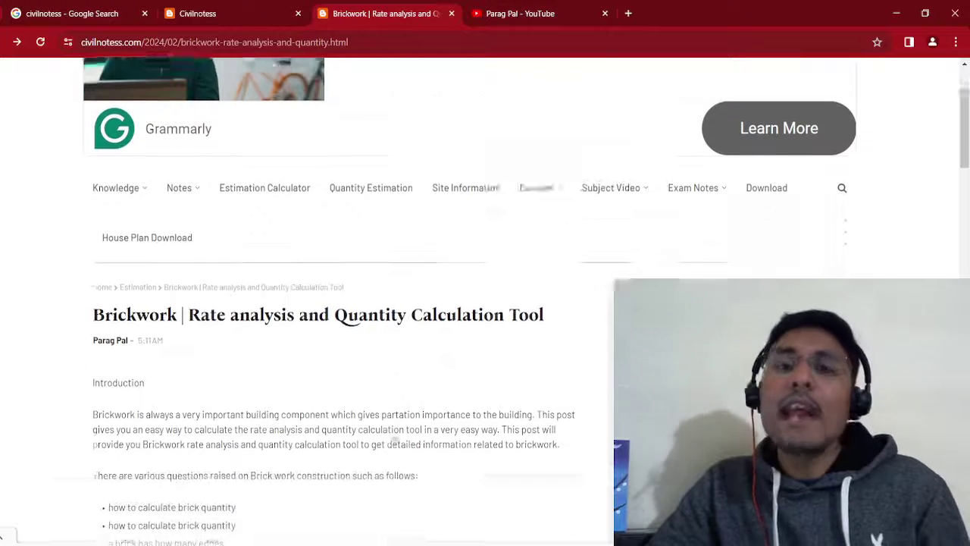
{"action": "scroll", "coordinate": [393, 442], "scroll_direction": "down", "scroll_amount": 2}
{"action": "scroll", "coordinate": [394, 441], "scroll_direction": "down", "scroll_amount": 1}
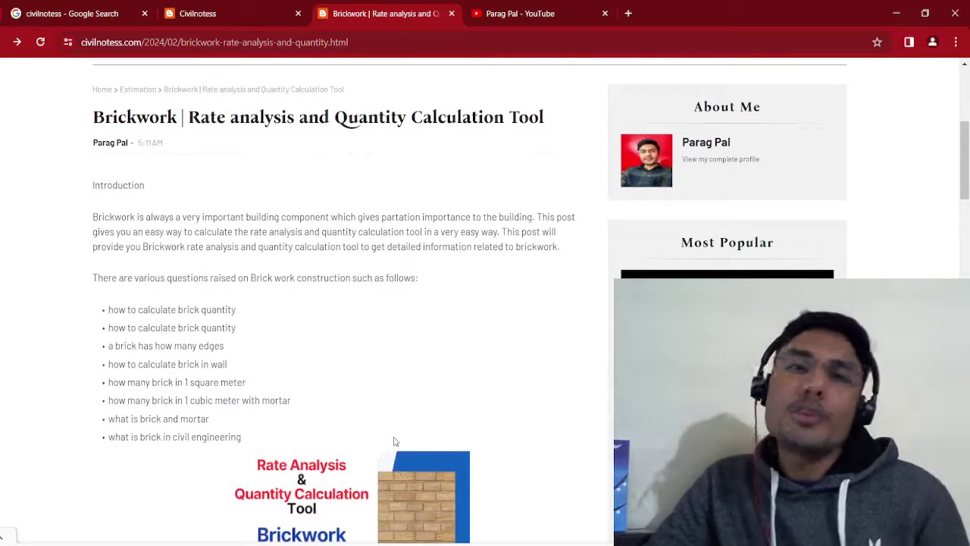
{"action": "scroll", "coordinate": [394, 442], "scroll_direction": "down", "scroll_amount": 3}
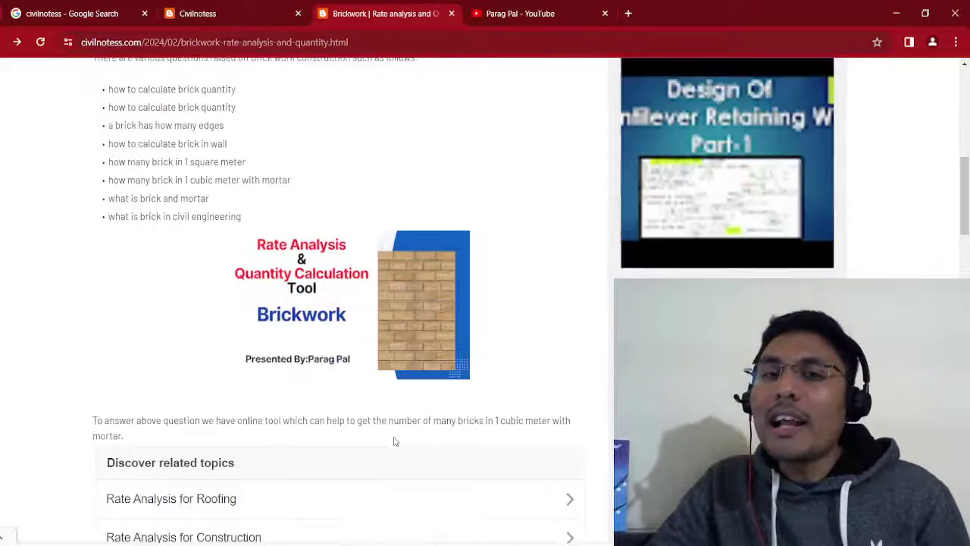
{"action": "scroll", "coordinate": [393, 442], "scroll_direction": "down", "scroll_amount": 2}
{"action": "scroll", "coordinate": [394, 442], "scroll_direction": "down", "scroll_amount": 3}
{"action": "scroll", "coordinate": [394, 442], "scroll_direction": "down", "scroll_amount": 1}
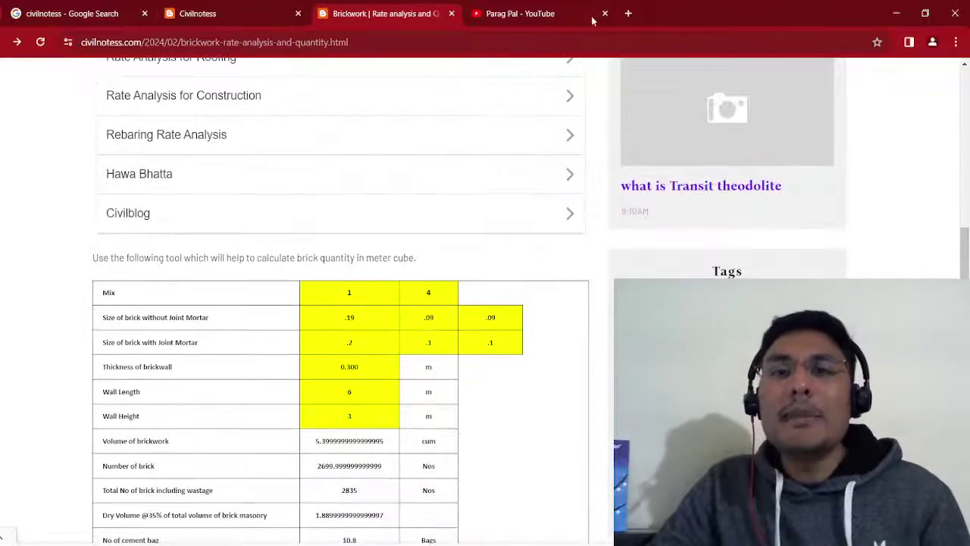
{"action": "left_click", "coordinate": [551, 15]}
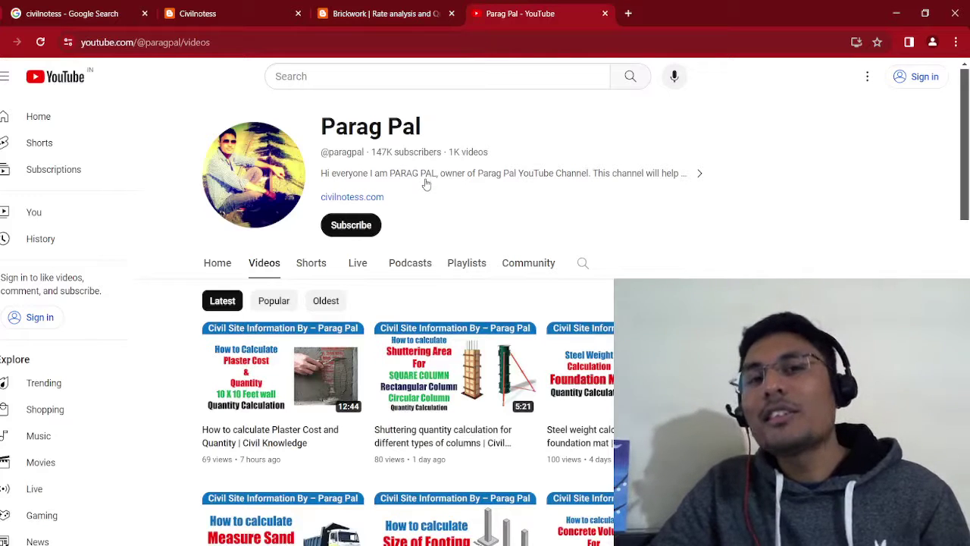
{"action": "left_click", "coordinate": [385, 14]}
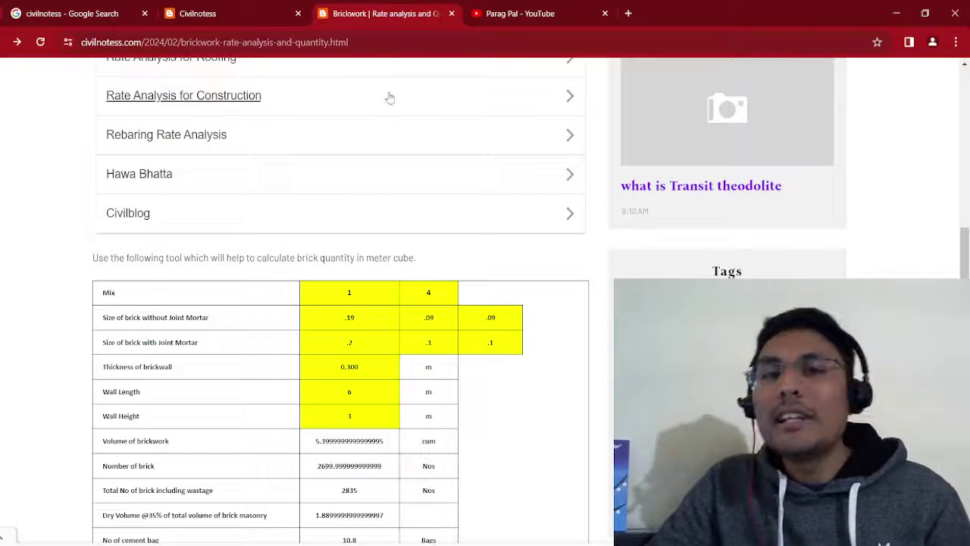